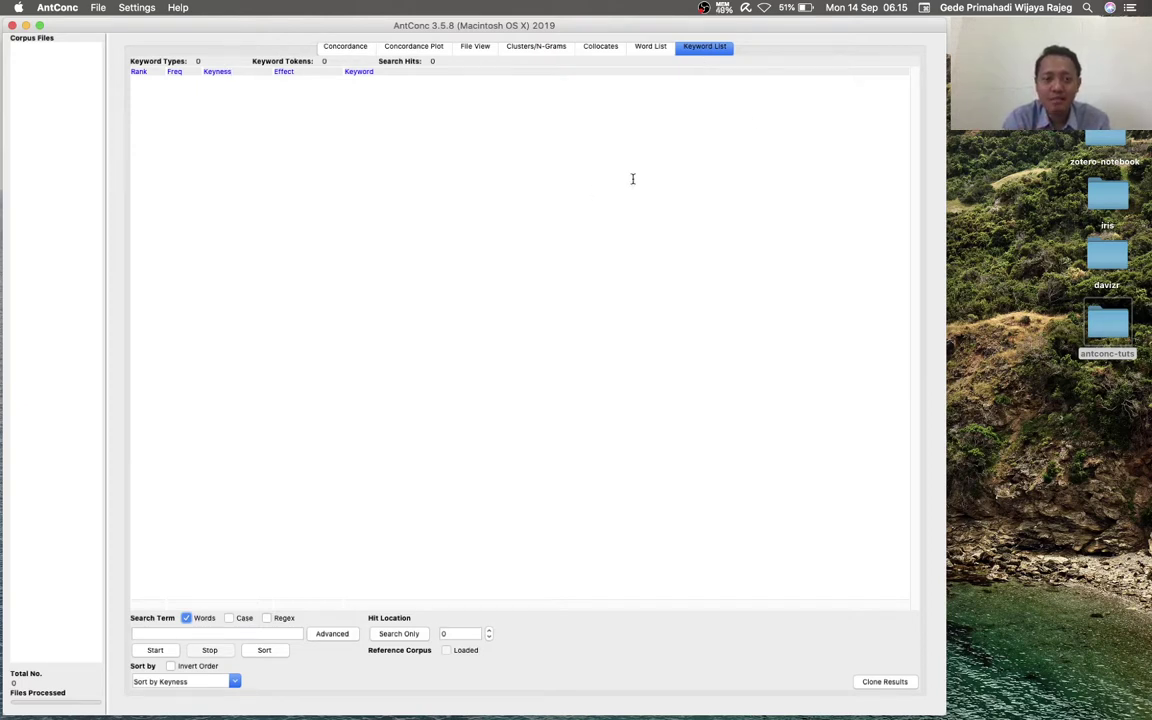
# Load the tempo folder from antconc-tuts as the target corpus and try to generate its keyword list
pyautogui.click(101, 9)
pyautogui.click(113, 38)
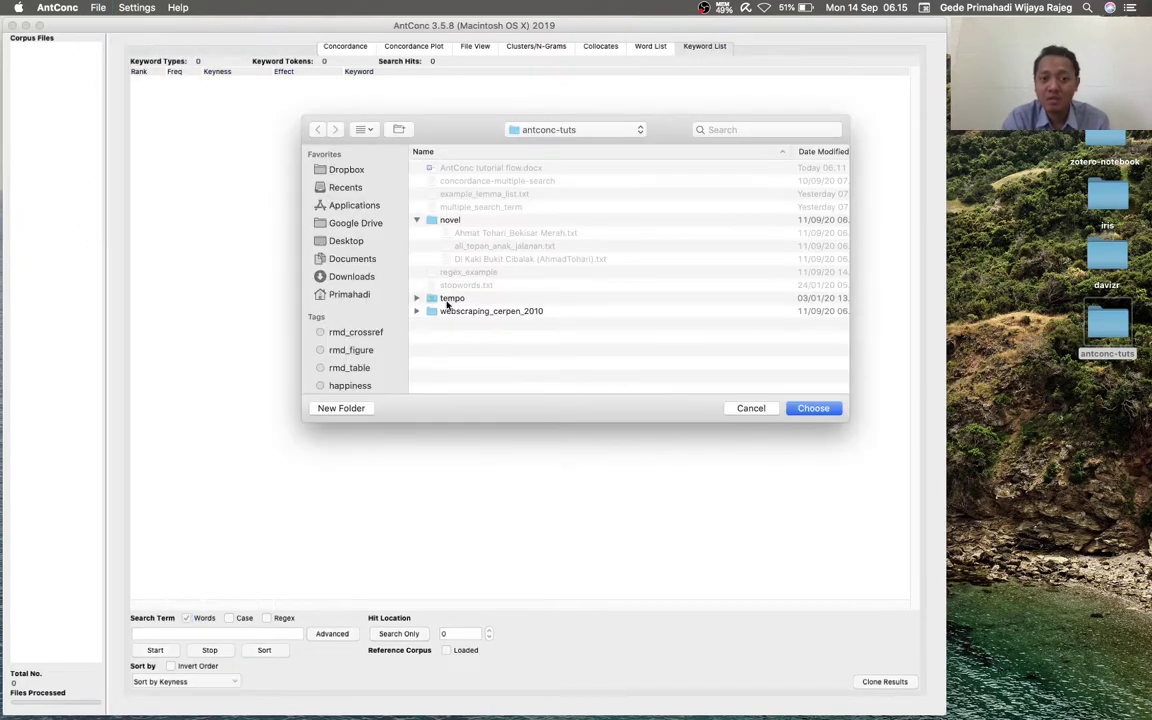
pyautogui.click(448, 299)
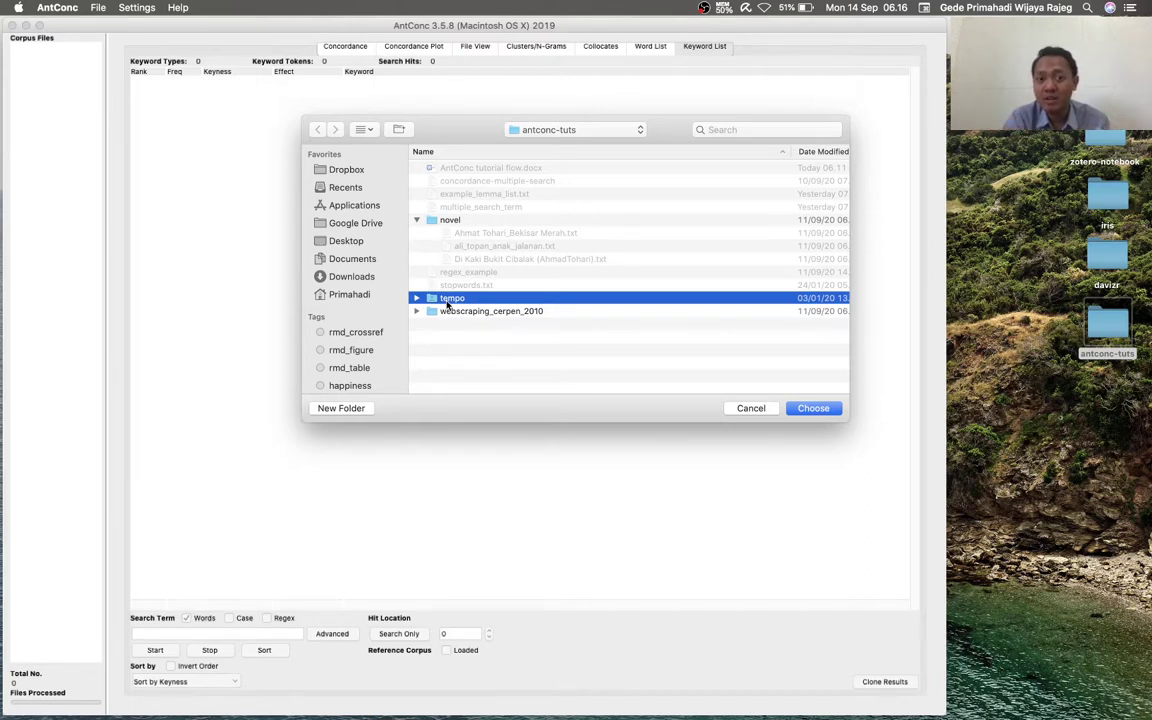
pyautogui.click(814, 409)
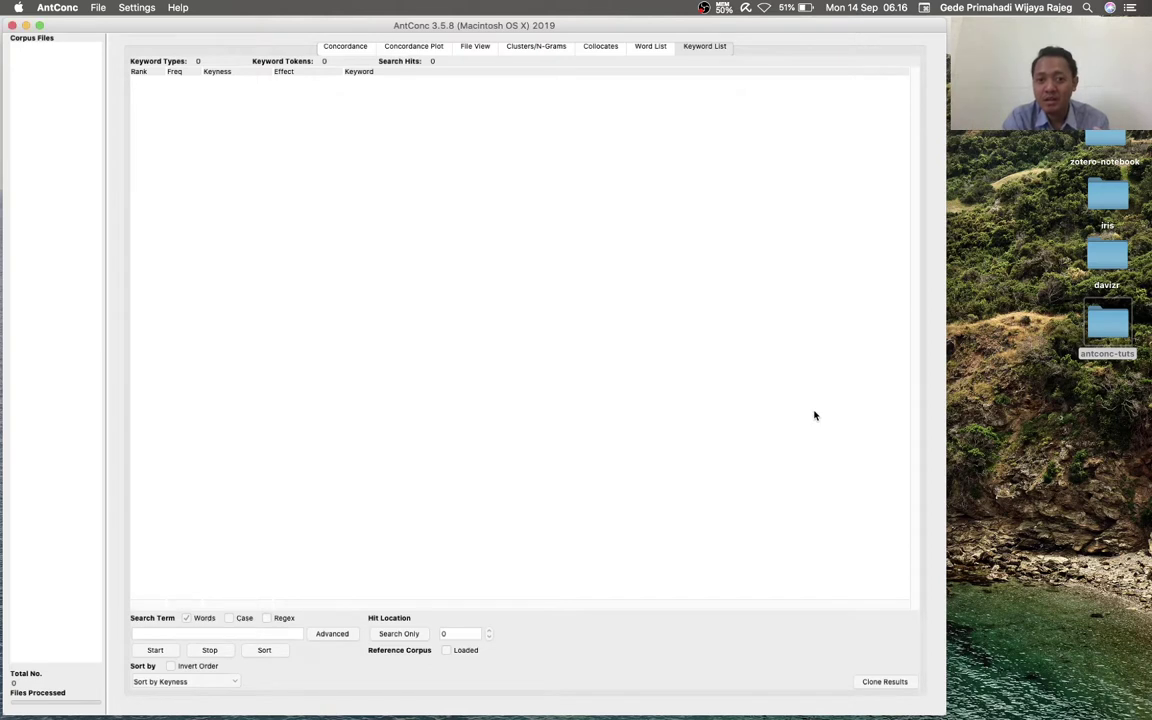
pyautogui.click(155, 651)
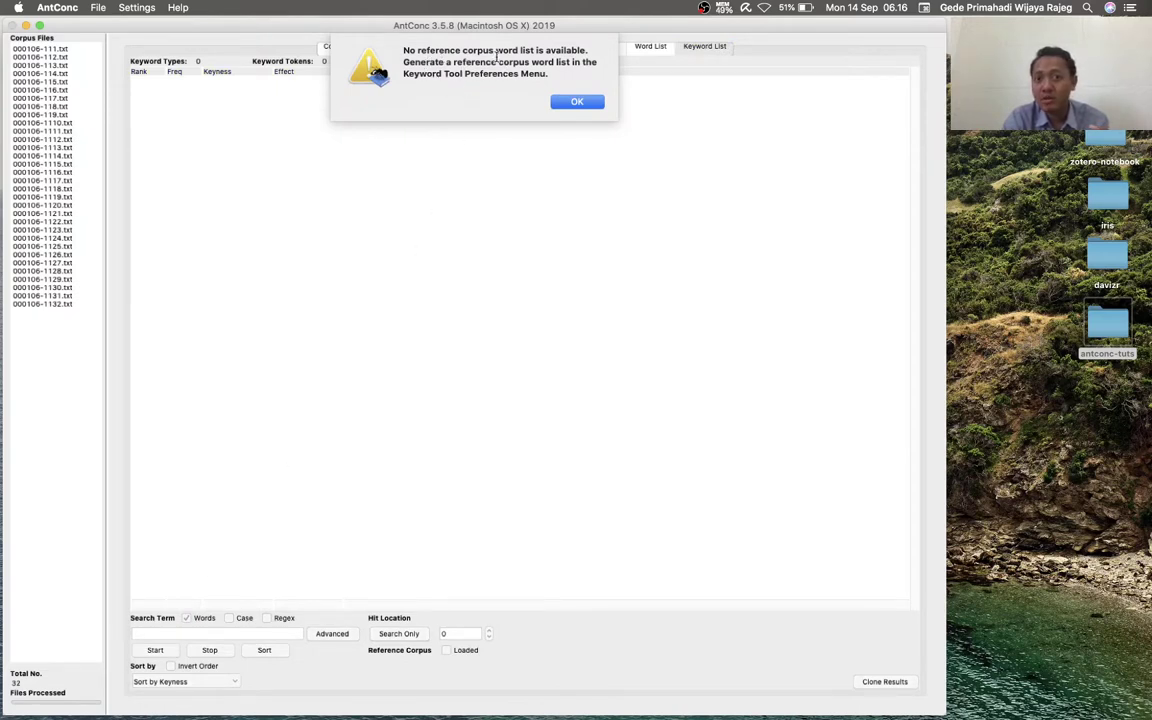
pyautogui.click(567, 101)
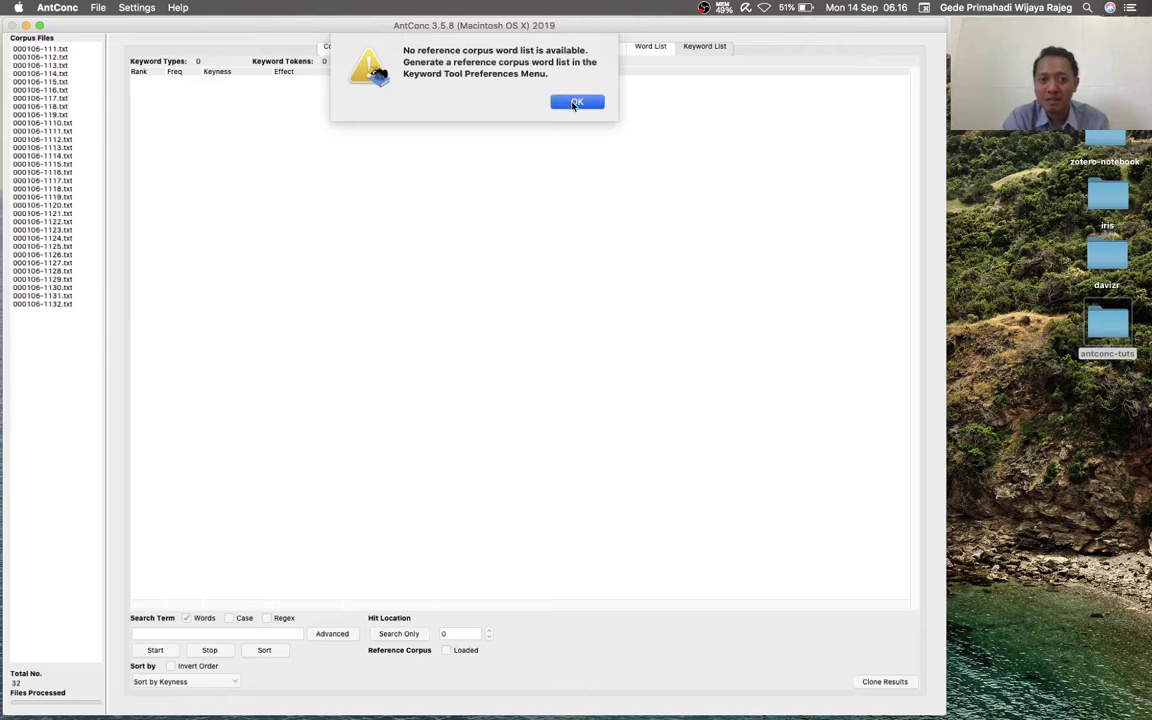
# Load the raw files of the webscraping_cerpen_2010 folder as the keyword tool's reference corpus and apply the preferences
pyautogui.click(137, 8)
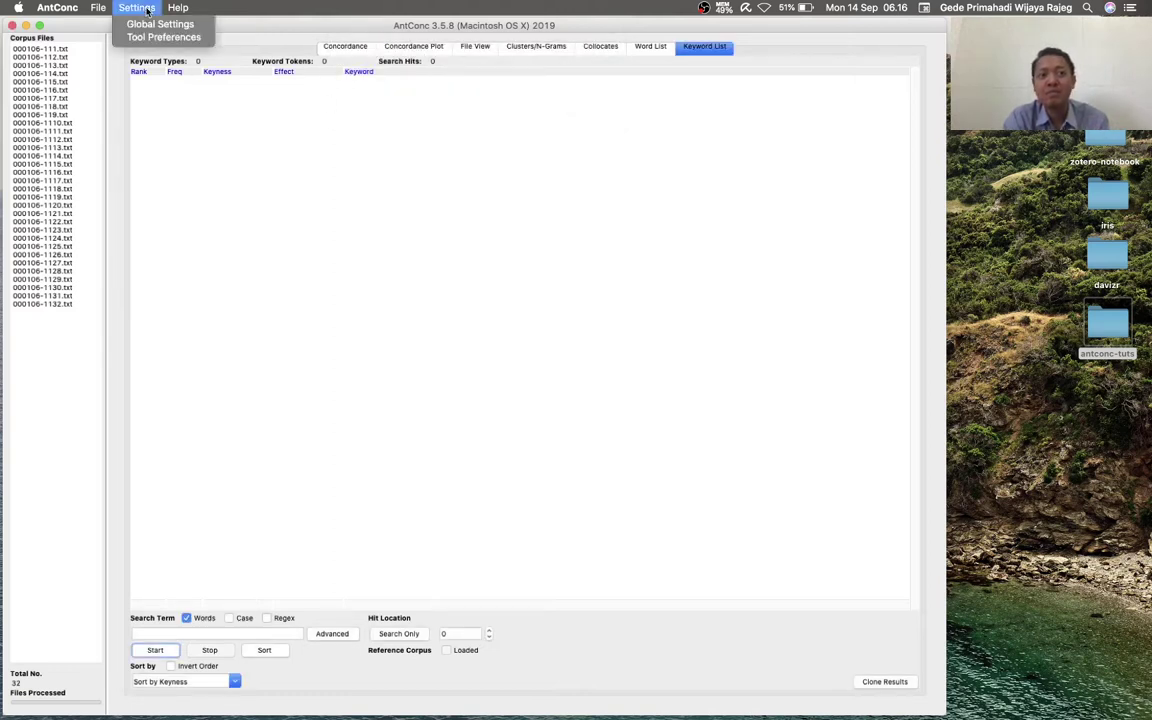
pyautogui.click(160, 40)
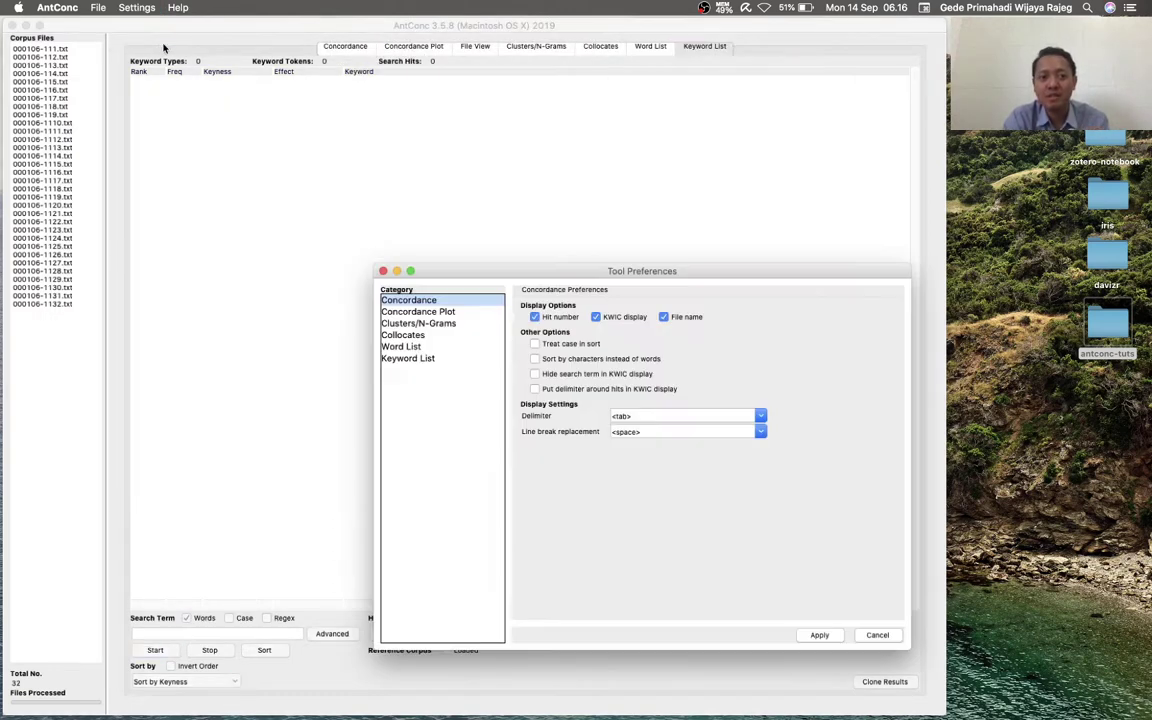
pyautogui.click(408, 358)
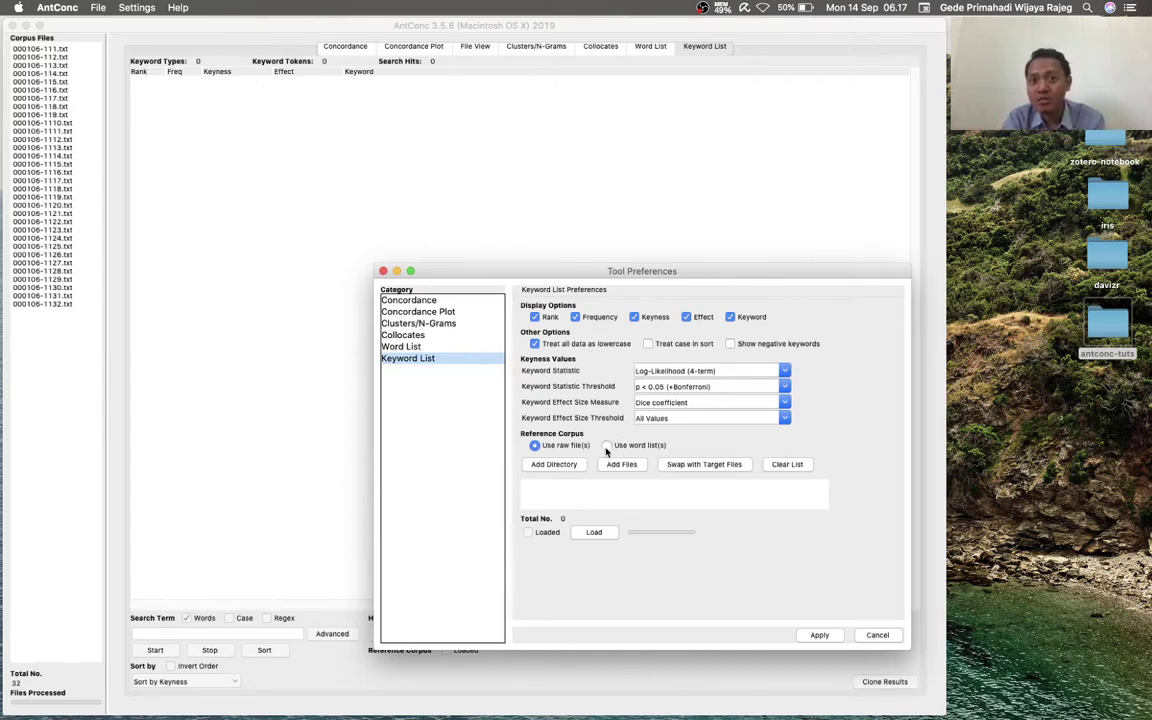
pyautogui.click(555, 465)
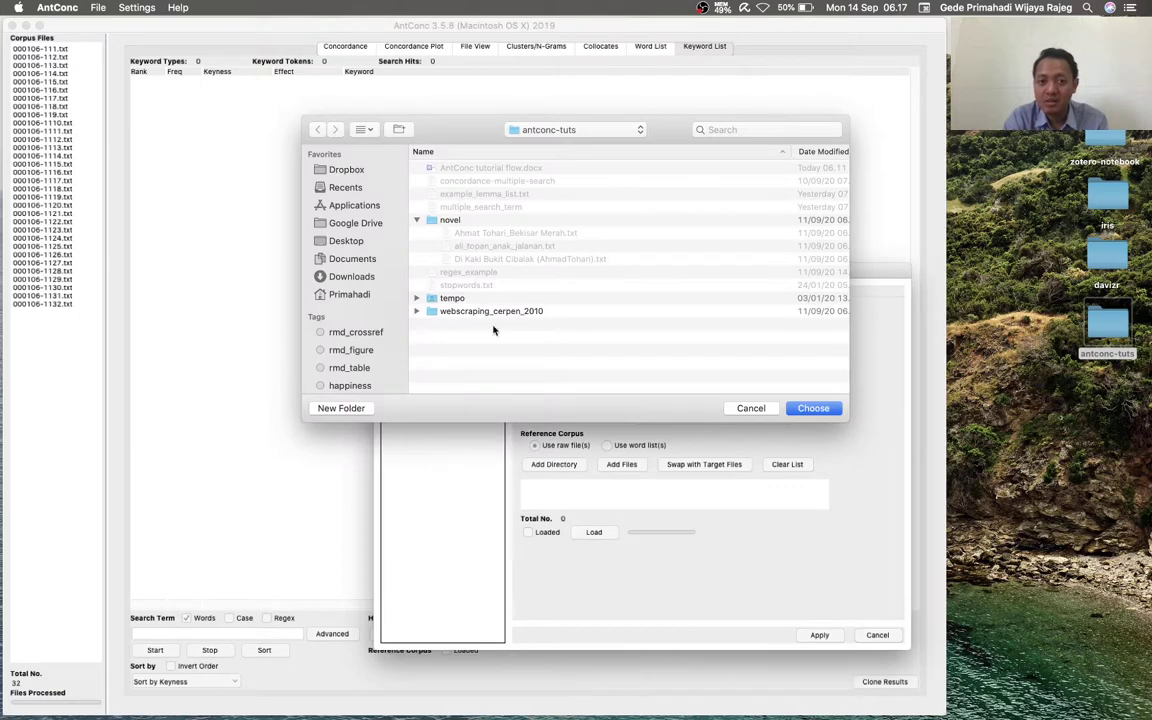
pyautogui.click(485, 311)
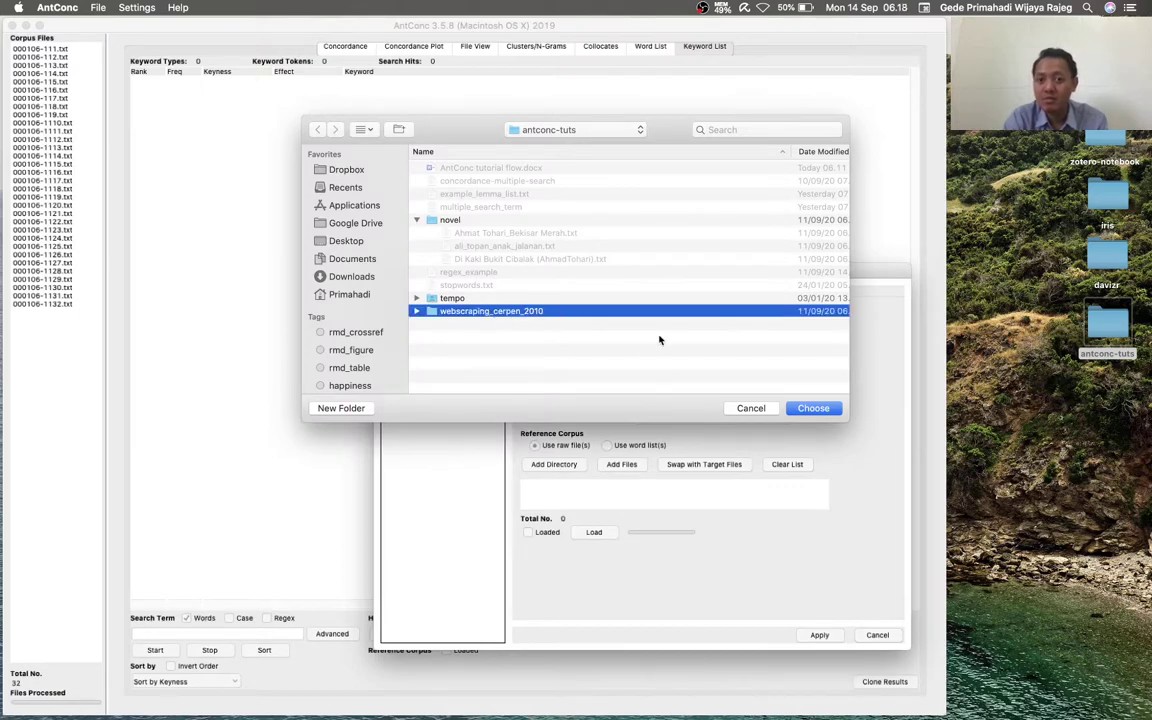
pyautogui.click(813, 409)
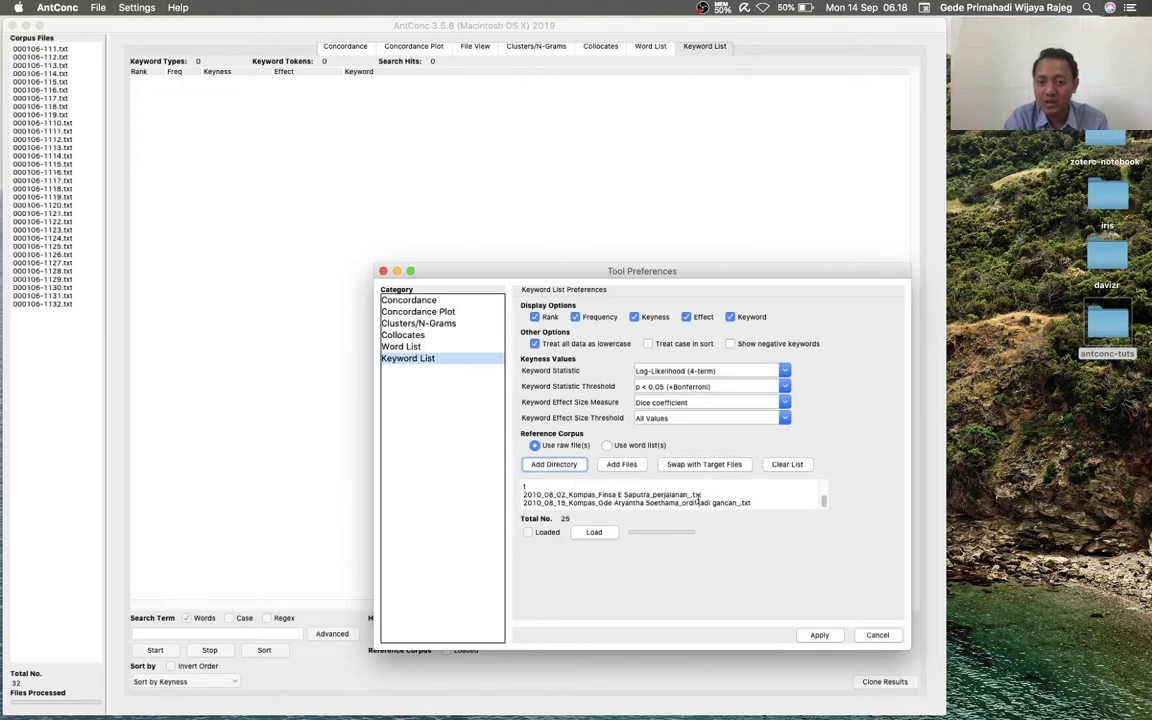
pyautogui.scroll(10, 699, 497)
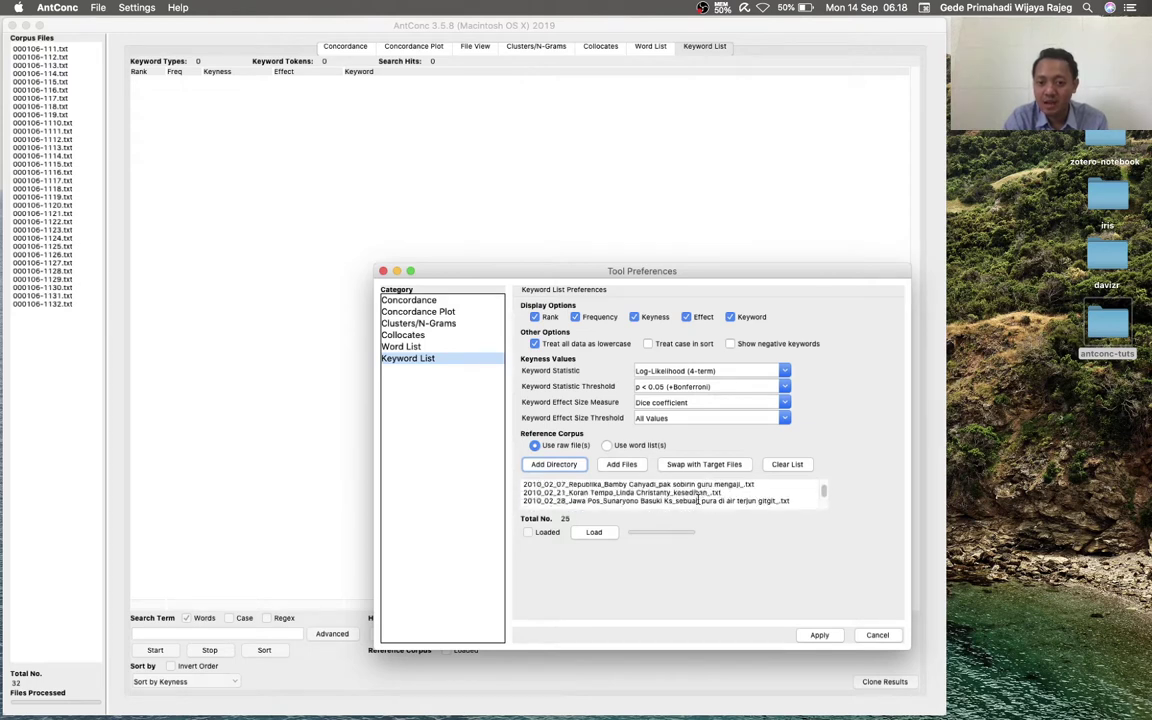
pyautogui.click(592, 533)
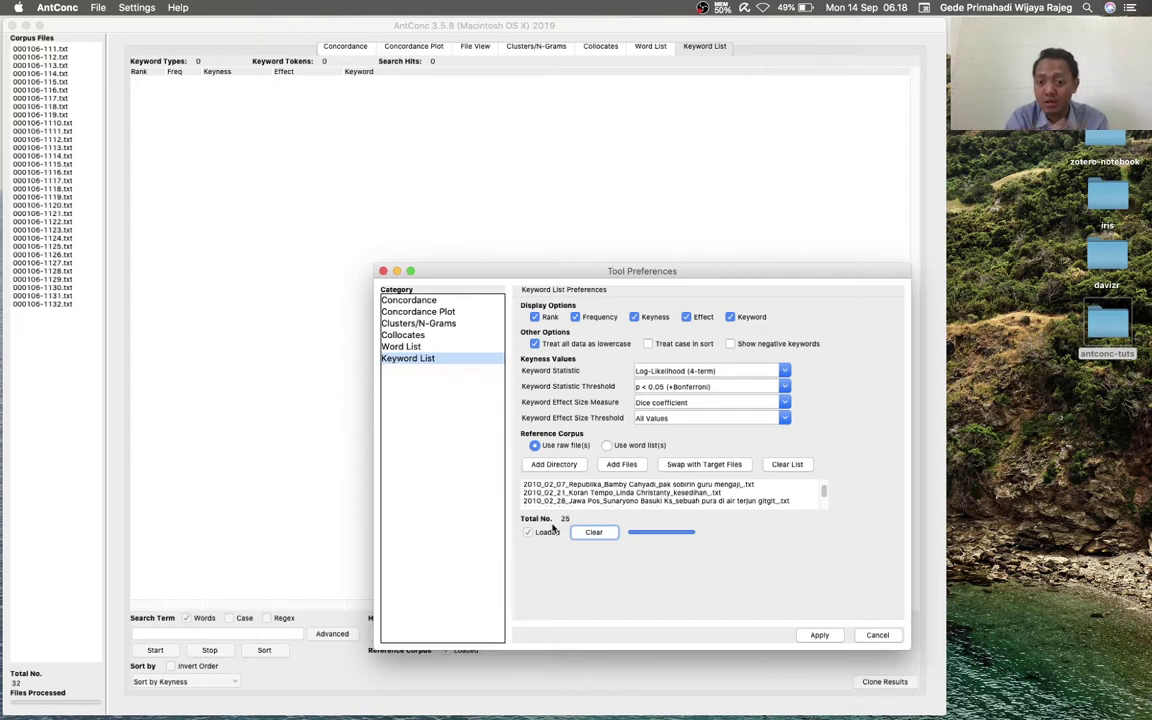
pyautogui.click(820, 636)
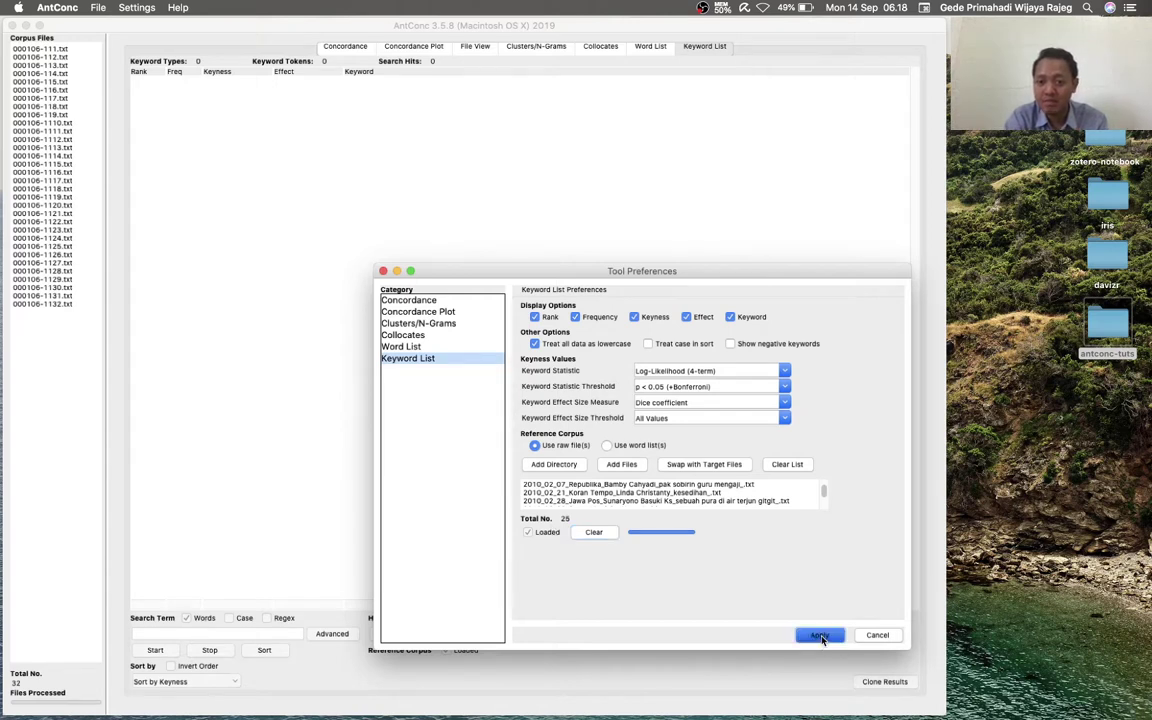
# Generate the keyword list for the tempo corpus, allowing the word list it needs to be created
pyautogui.click(704, 45)
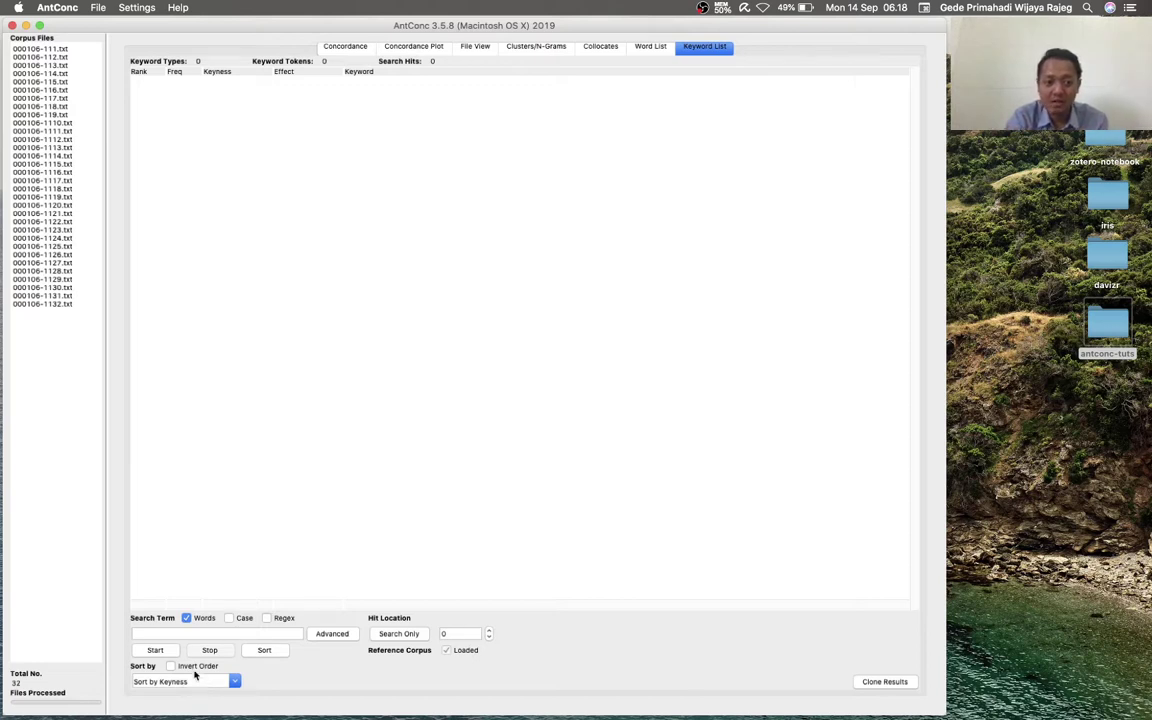
pyautogui.click(155, 650)
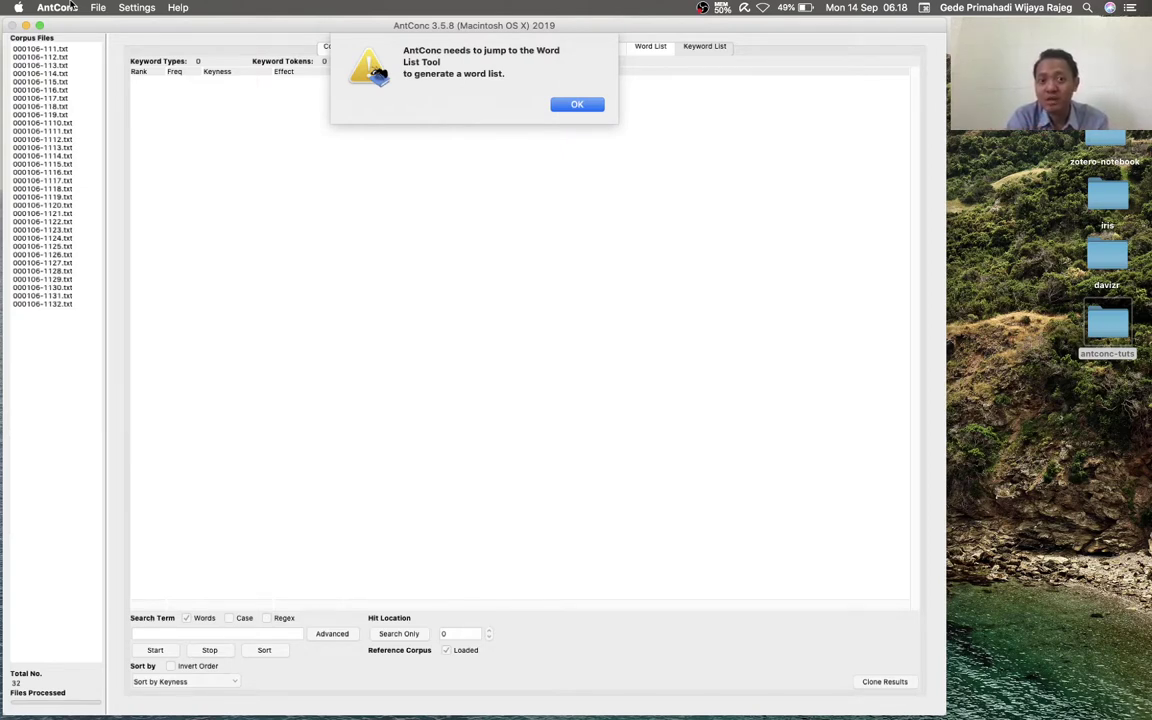
pyautogui.click(581, 104)
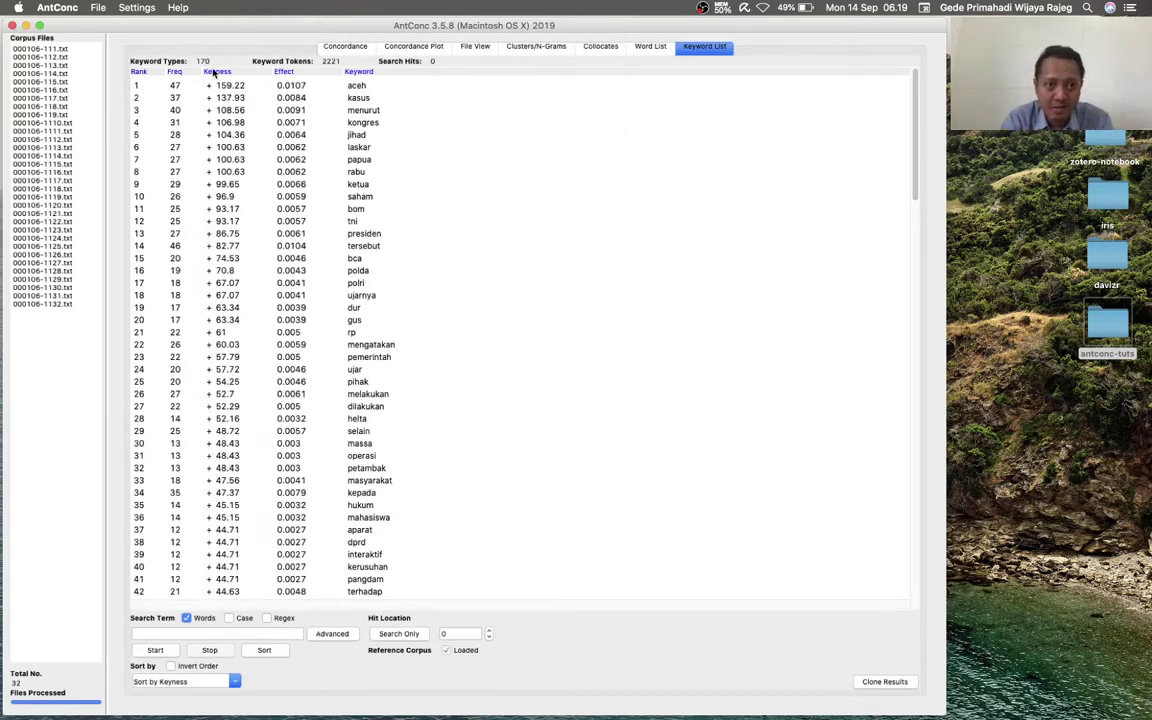
# Examine the keyword list from the highest to the lowest ranks, comparing frequency and keyness values
pyautogui.scroll(-3, 257, 300)
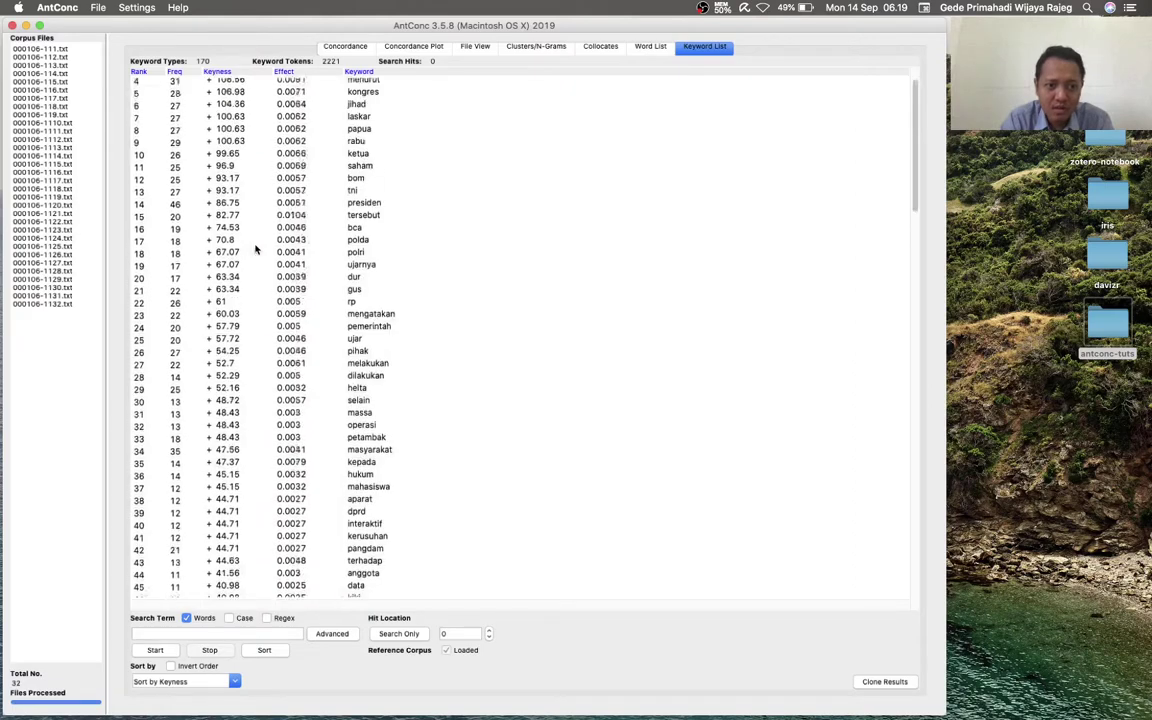
pyautogui.scroll(3, 256, 249)
pyautogui.scroll(-20, 256, 249)
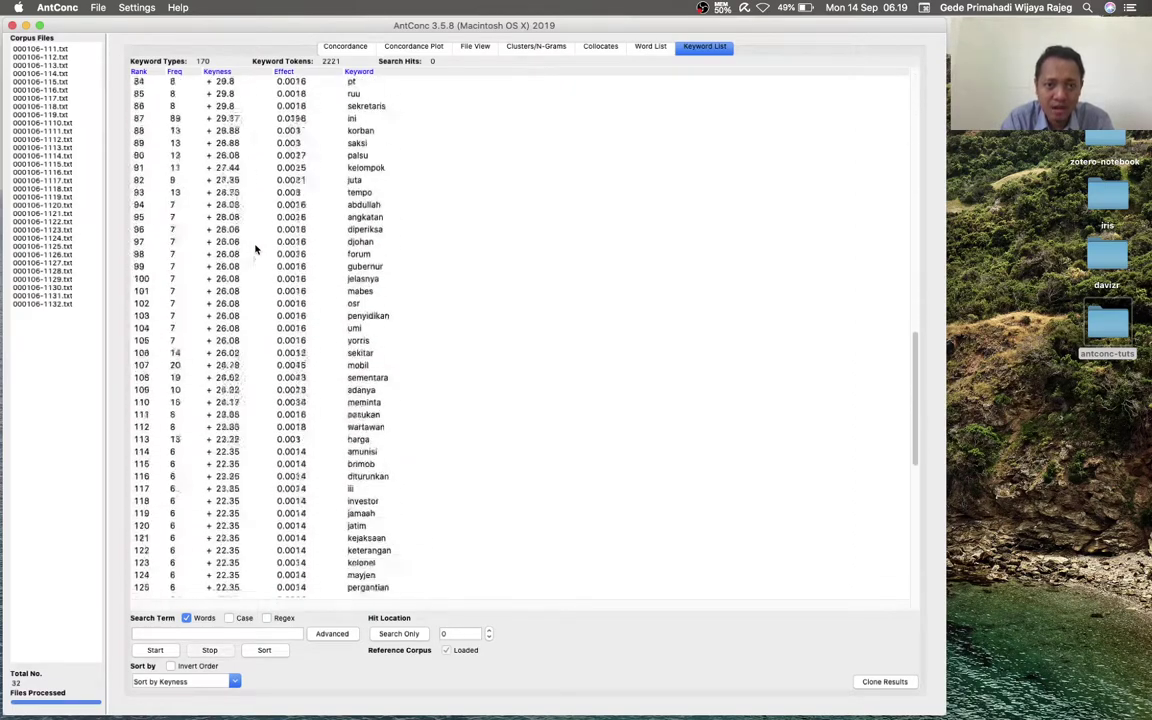
pyautogui.scroll(-15, 256, 249)
pyautogui.scroll(20, 256, 249)
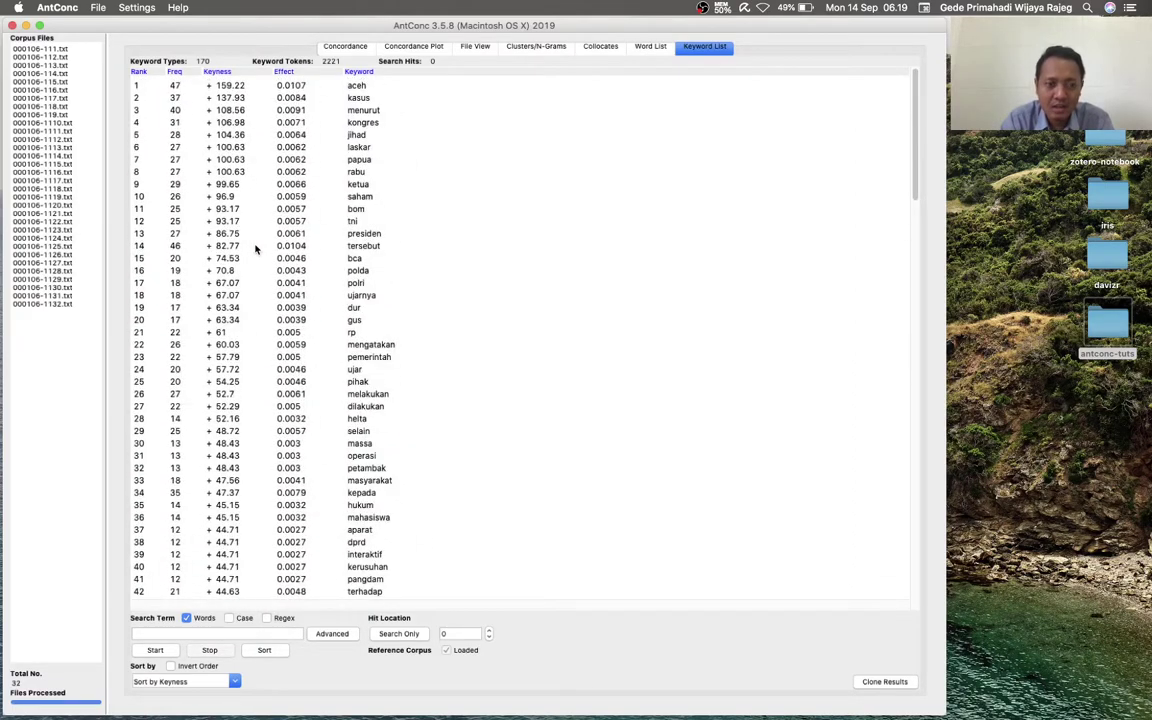
pyautogui.scroll(-20, 262, 300)
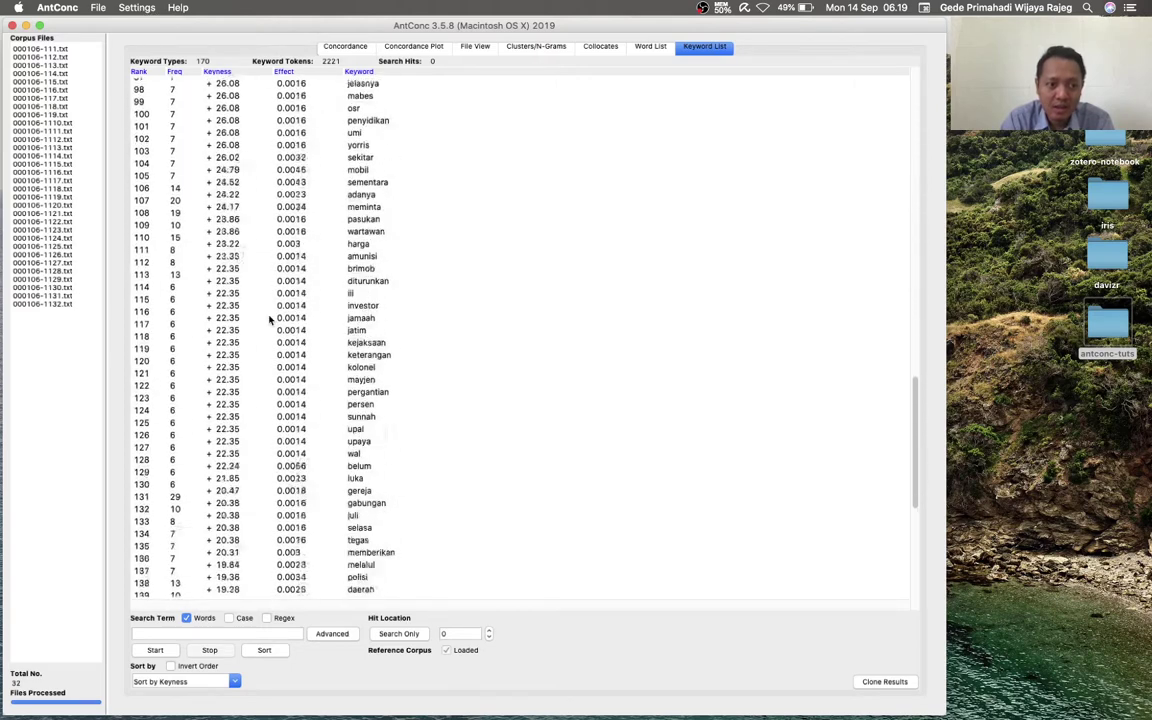
pyautogui.scroll(-10, 269, 319)
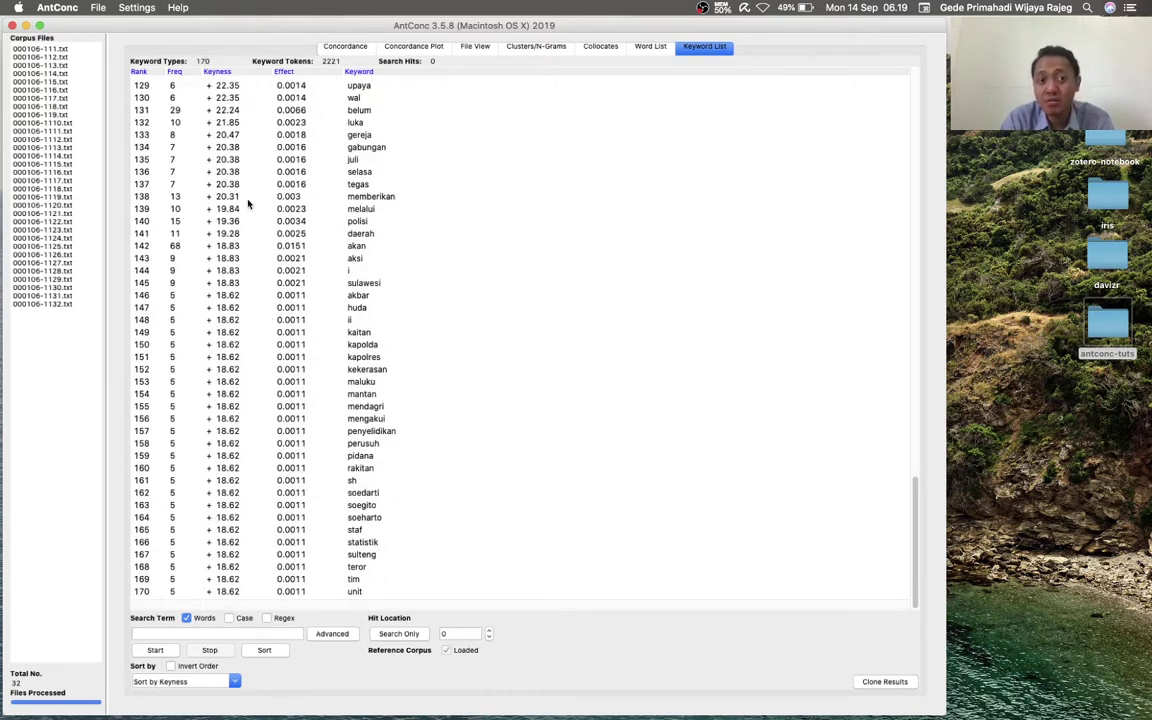
pyautogui.scroll(20, 249, 204)
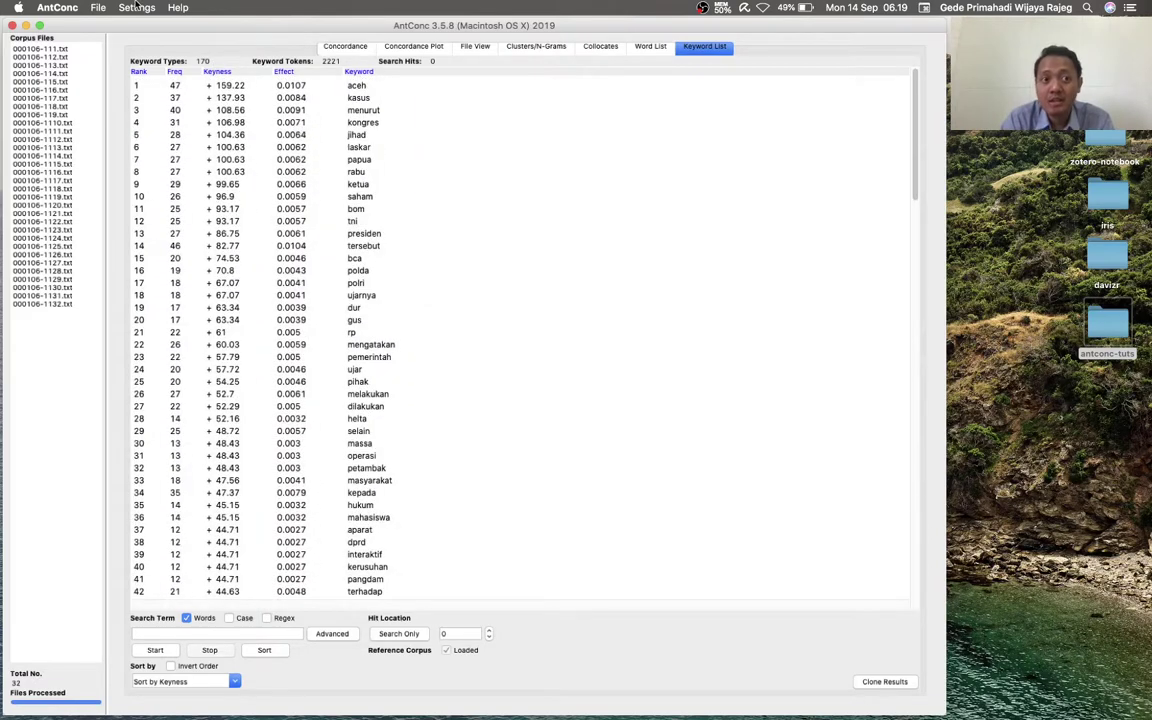
# Set the Keyword Effect Size Threshold to Top 100 in the keyword preferences and regenerate the keyword list
pyautogui.click(137, 7)
pyautogui.click(137, 7)
pyautogui.click(137, 7)
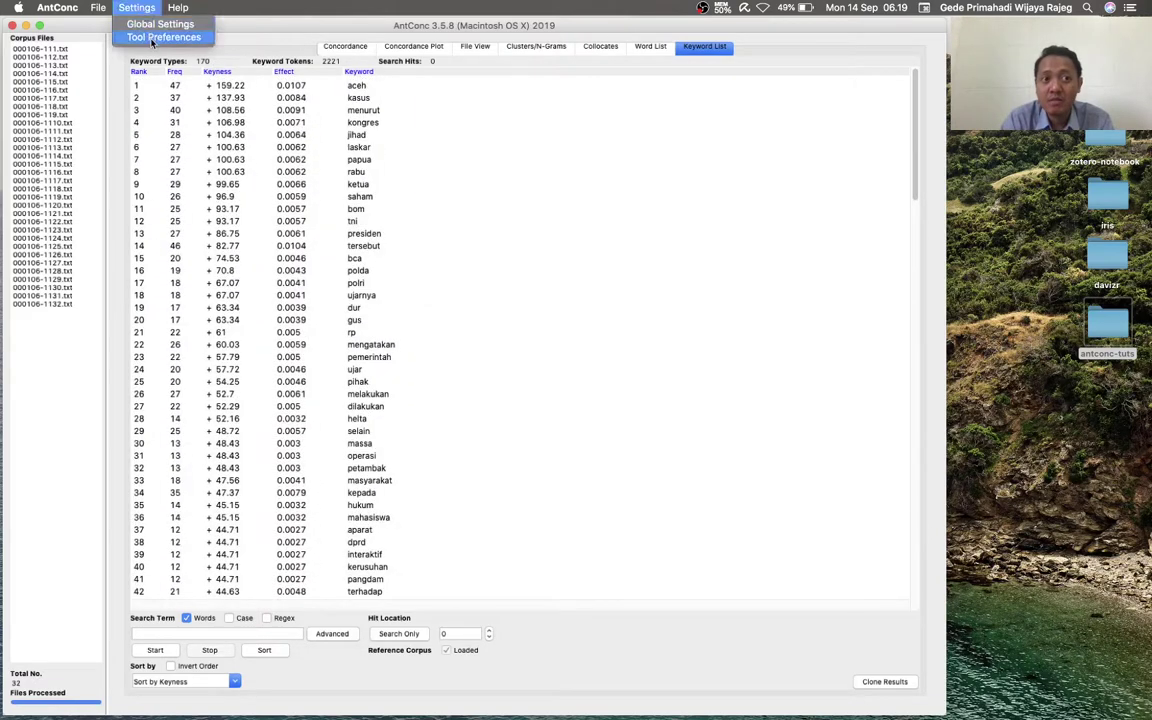
pyautogui.click(152, 40)
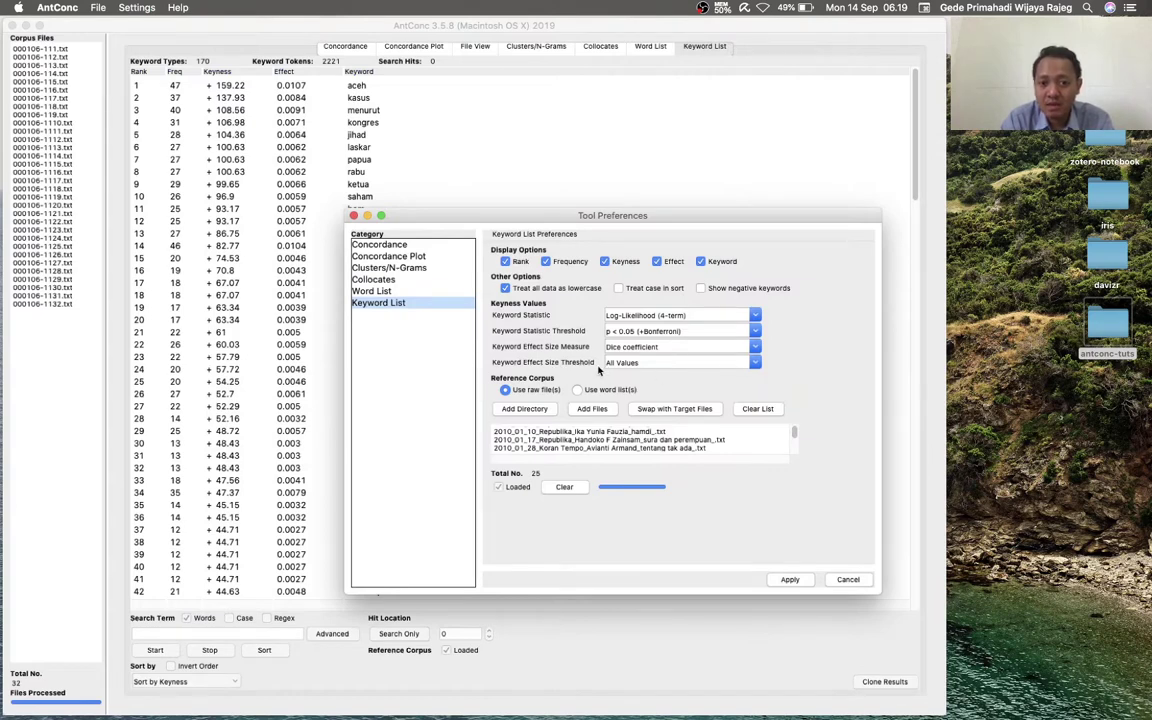
pyautogui.click(756, 362)
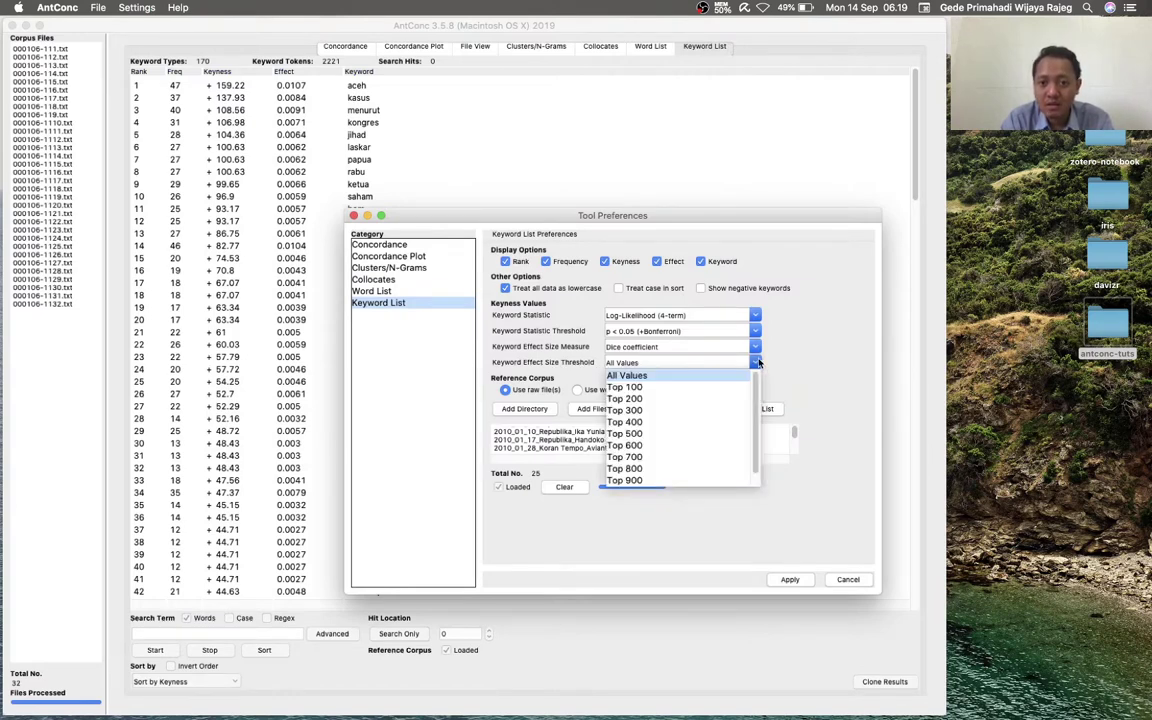
pyautogui.click(690, 388)
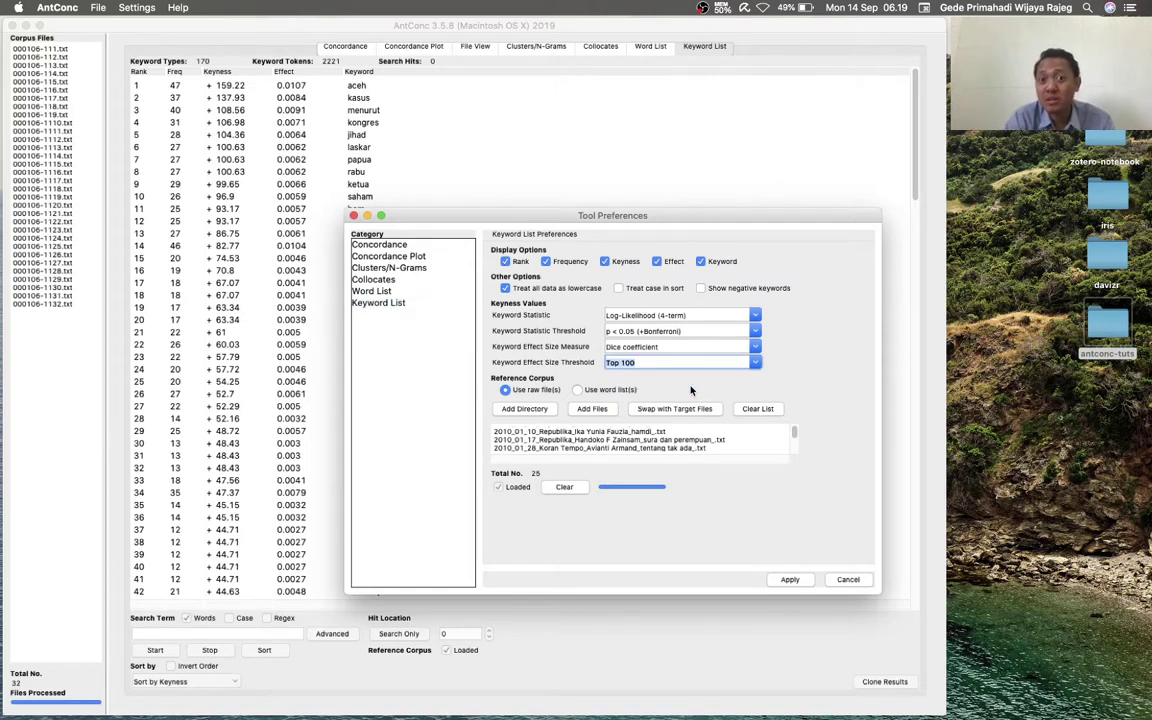
pyautogui.click(790, 579)
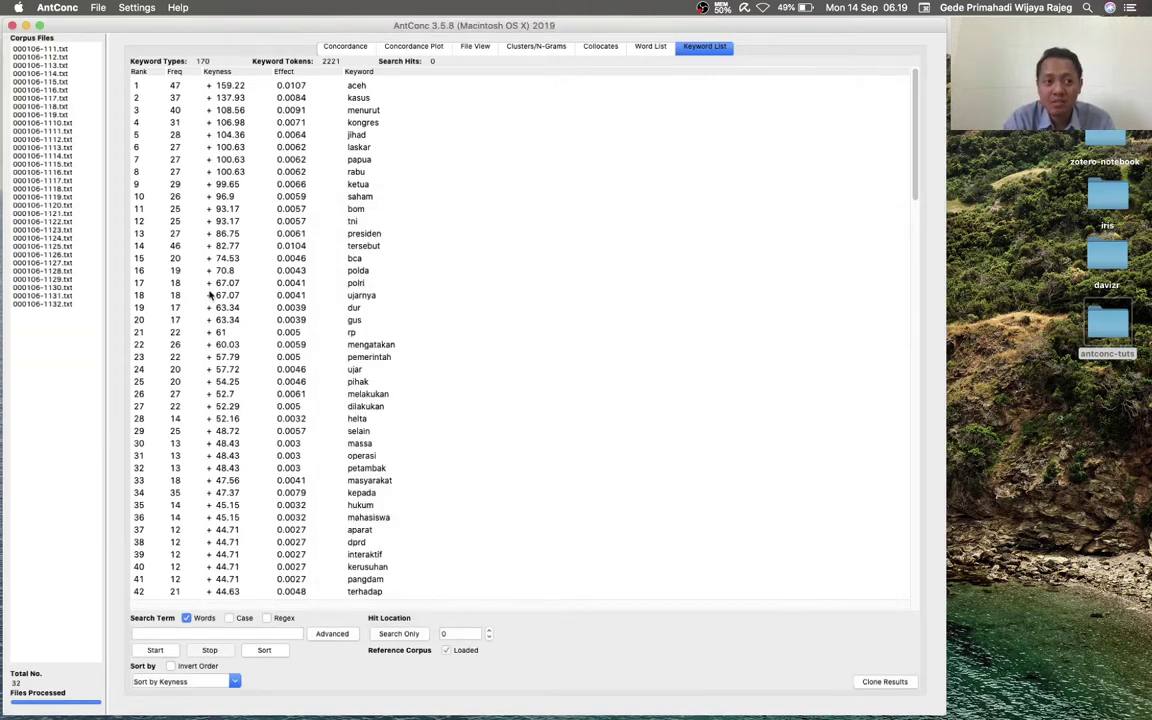
pyautogui.click(156, 651)
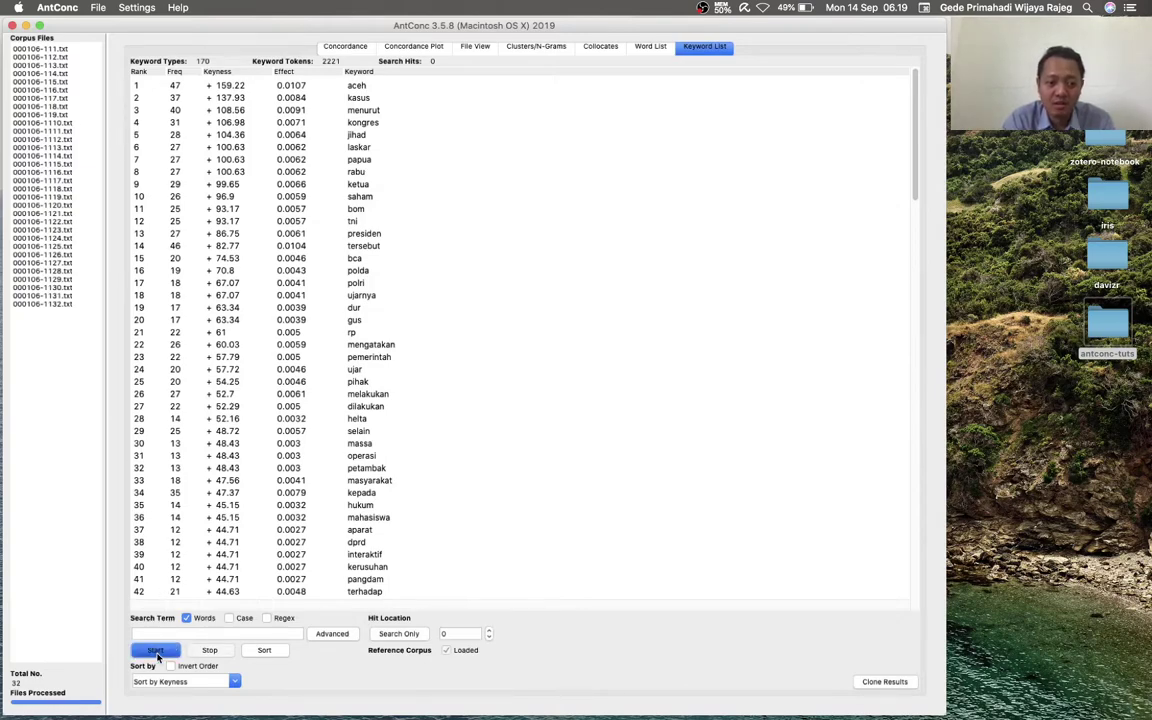
# Review the regenerated keyword list from its first to its last rank, checking the keyness values
pyautogui.scroll(-5, 290, 425)
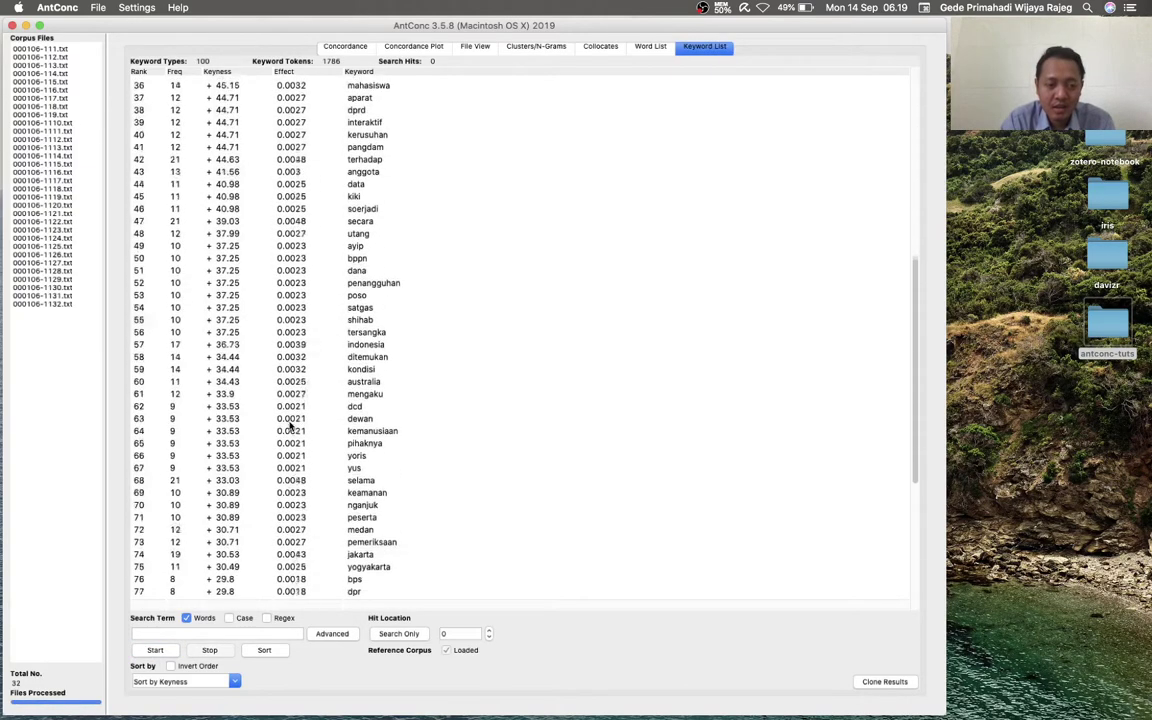
pyautogui.scroll(-4, 290, 425)
pyautogui.scroll(10, 290, 425)
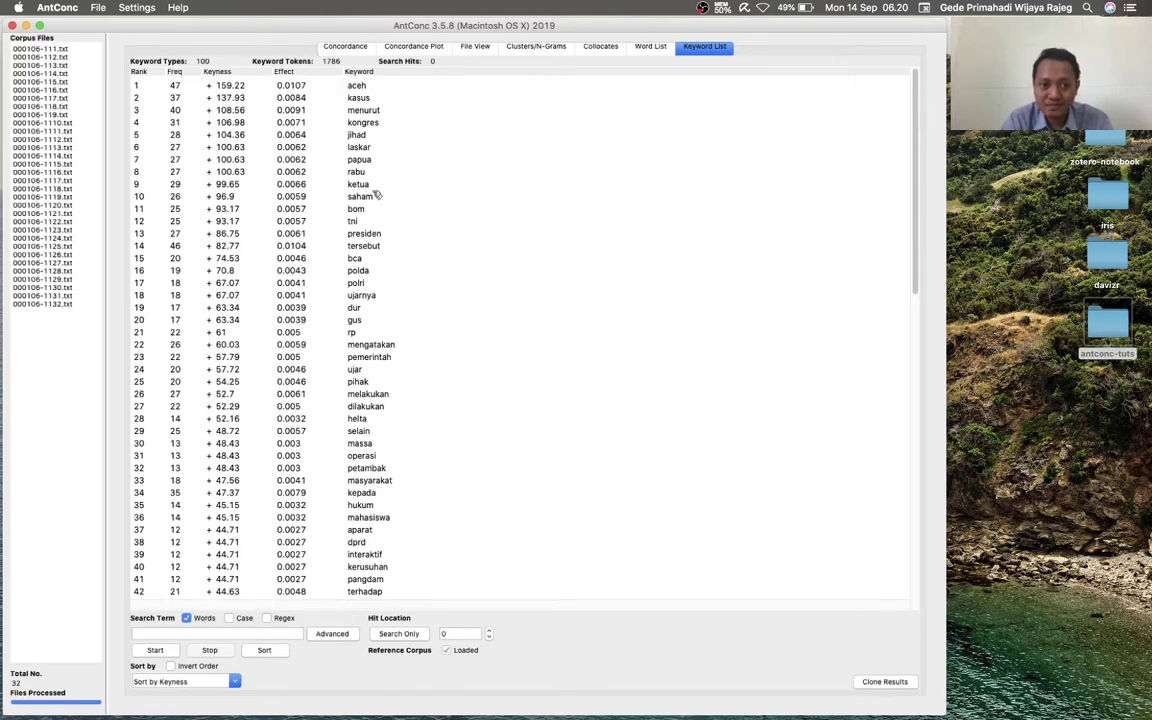
pyautogui.scroll(-15, 228, 313)
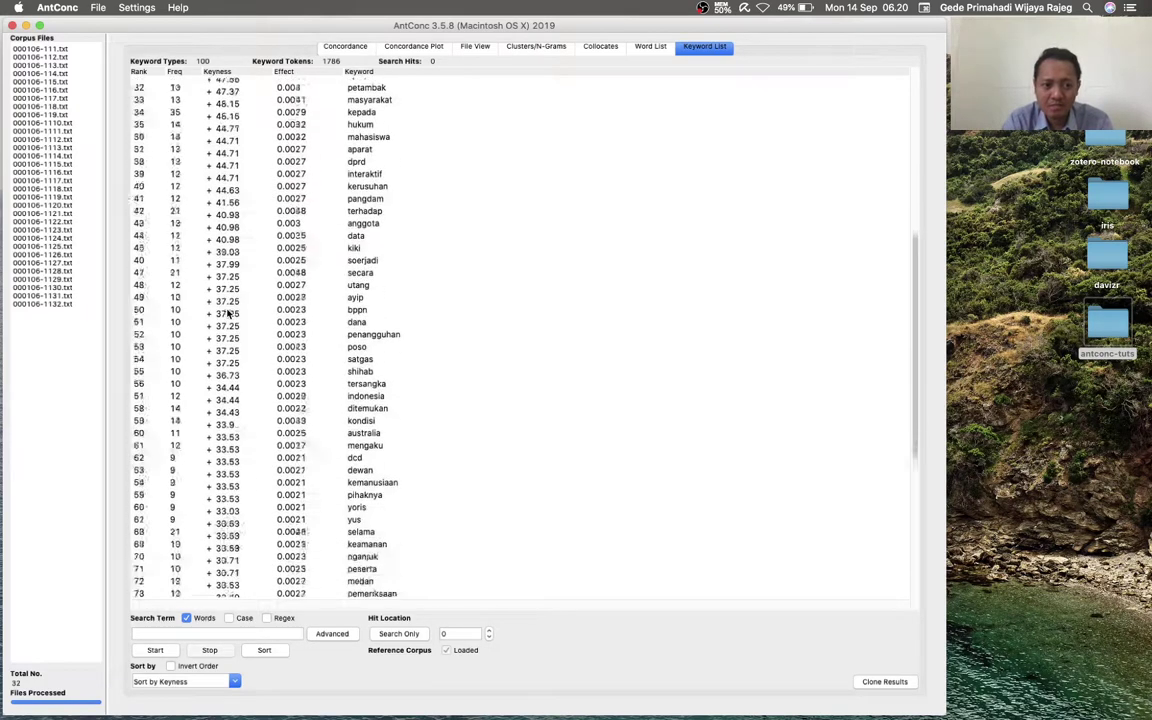
pyautogui.scroll(15, 228, 313)
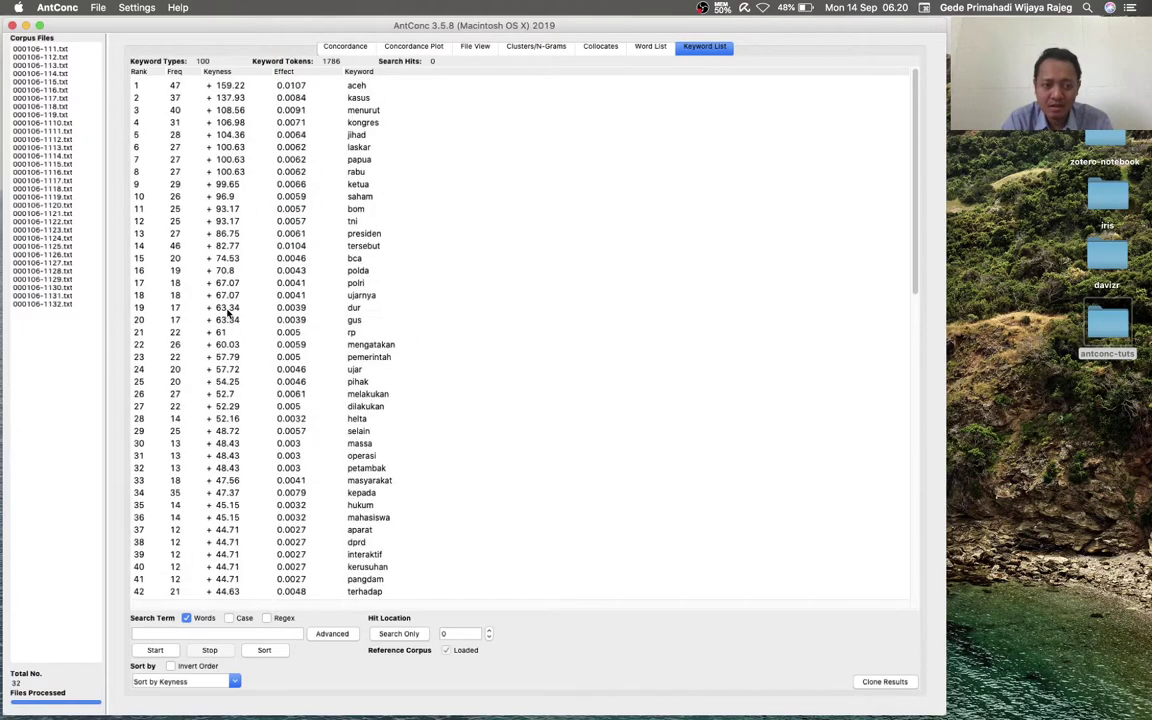
pyautogui.scroll(-15, 228, 313)
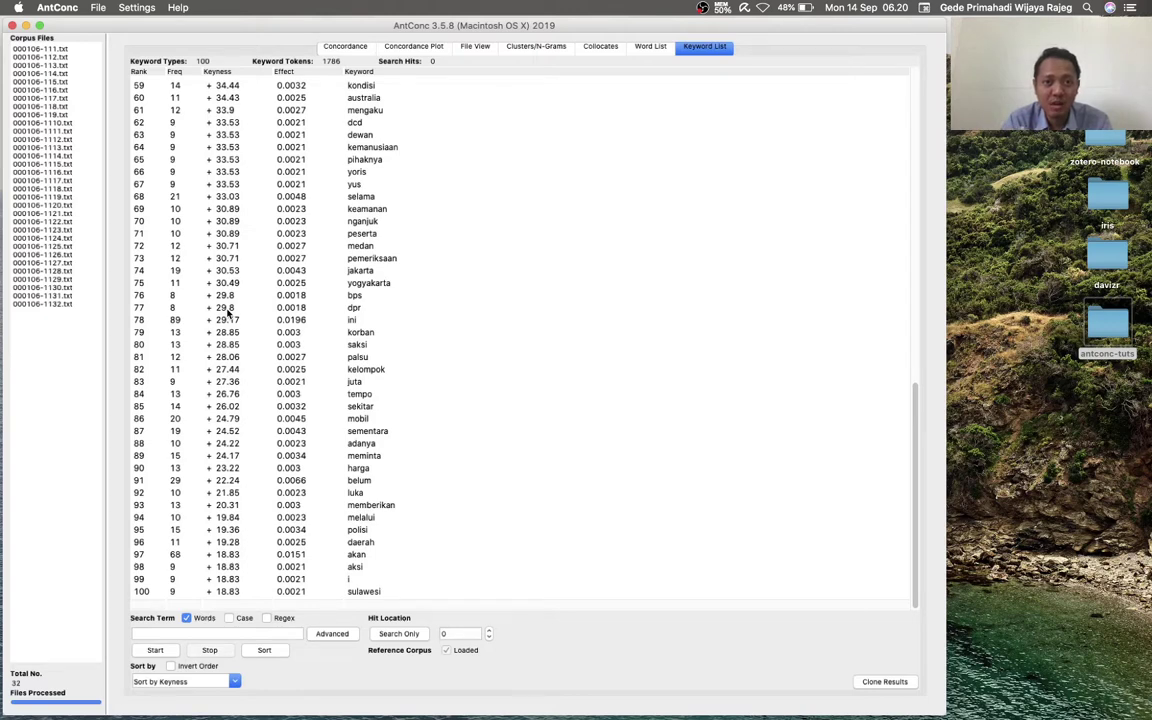
pyautogui.scroll(-2, 228, 313)
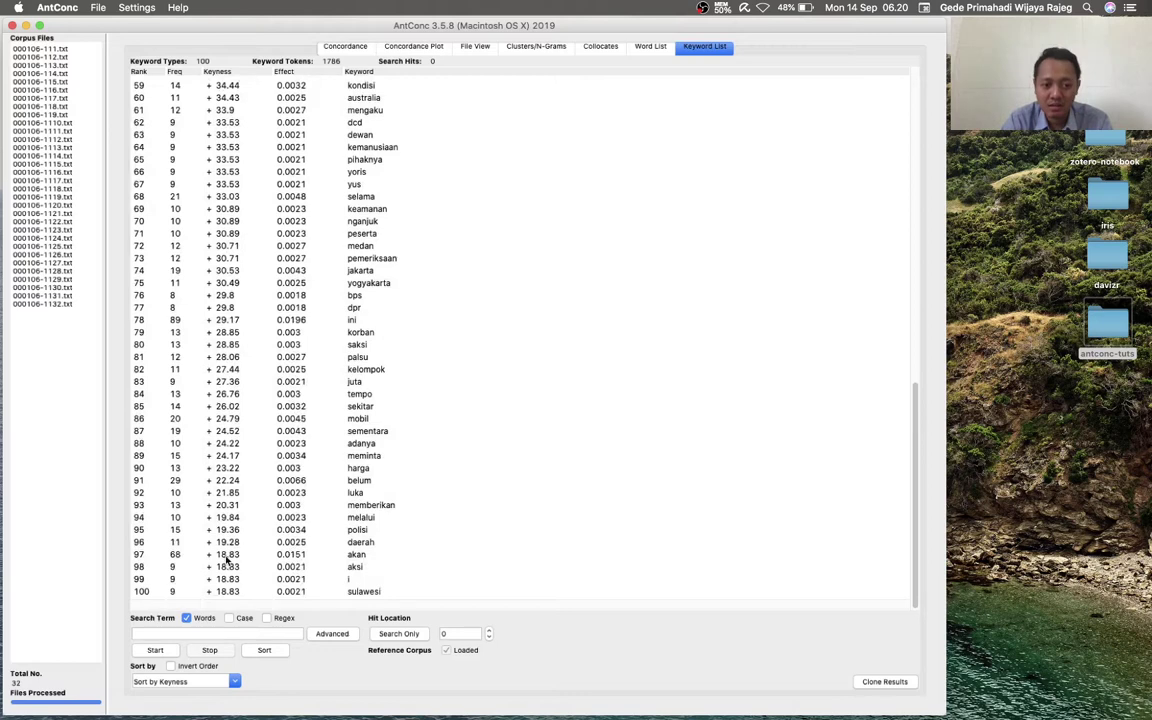
# Open the concordance of the top-ranked keyword aceh from the keyword list and read through its lines
pyautogui.scroll(12, 222, 320)
pyautogui.scroll(3, 240, 352)
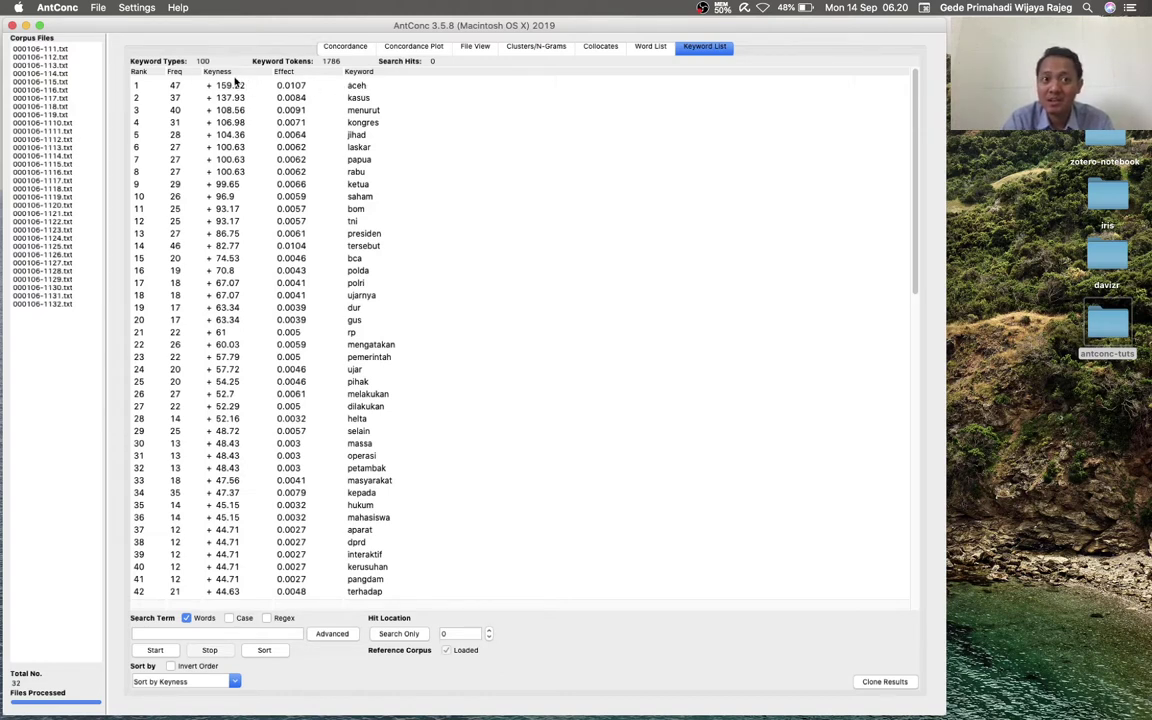
pyautogui.click(322, 82)
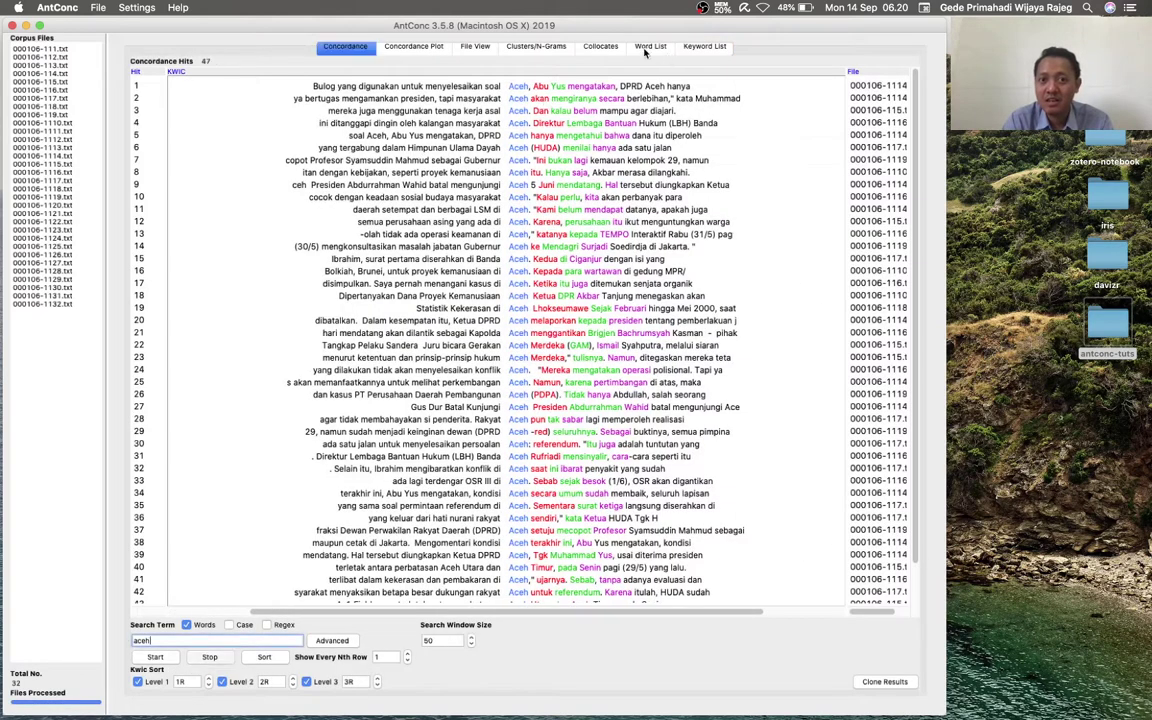
pyautogui.click(650, 46)
pyautogui.click(701, 48)
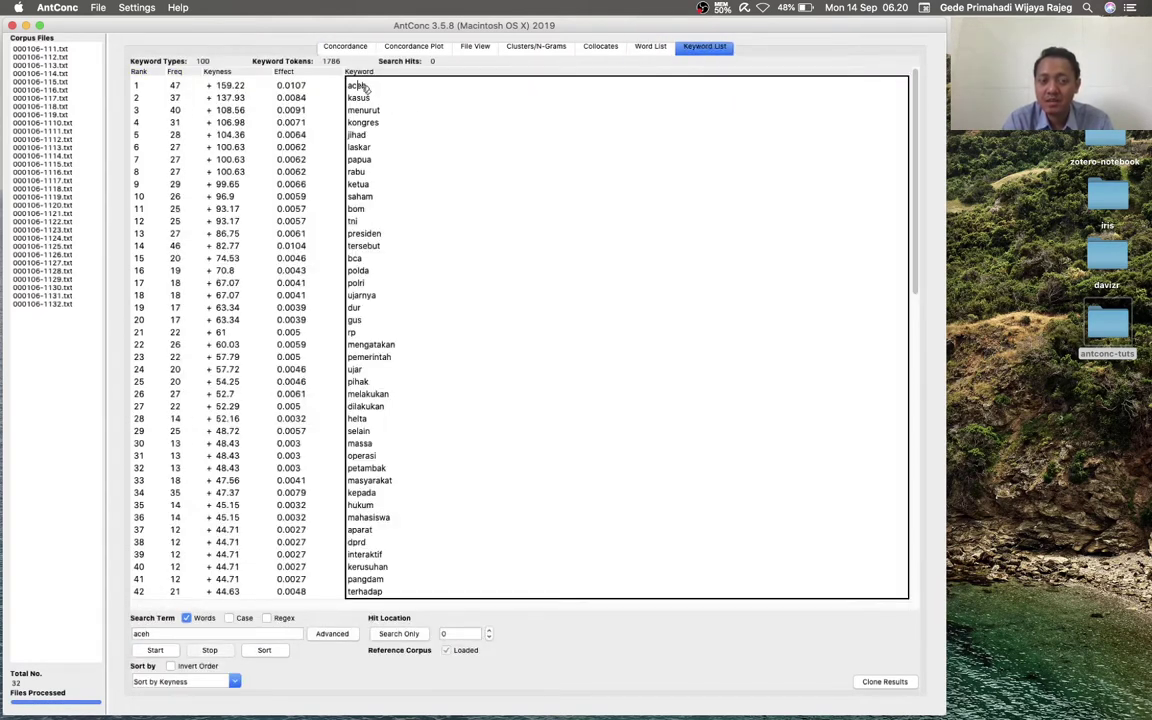
pyautogui.click(347, 48)
pyautogui.scroll(-3, 461, 295)
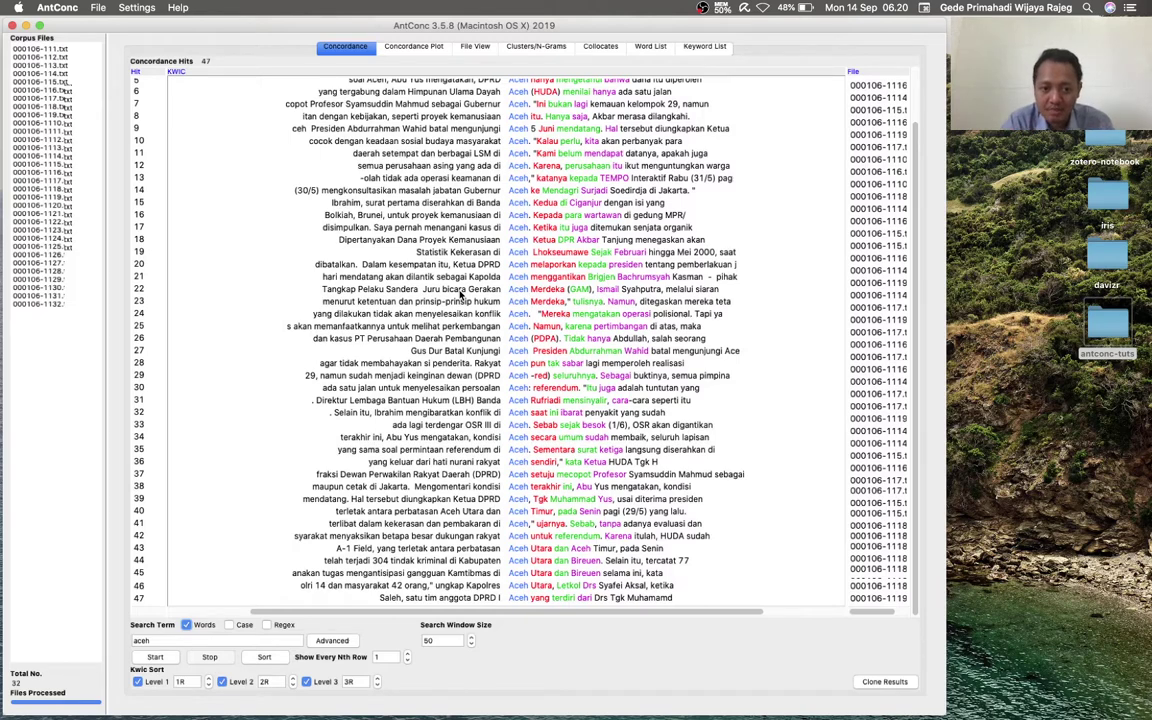
pyautogui.scroll(3, 463, 395)
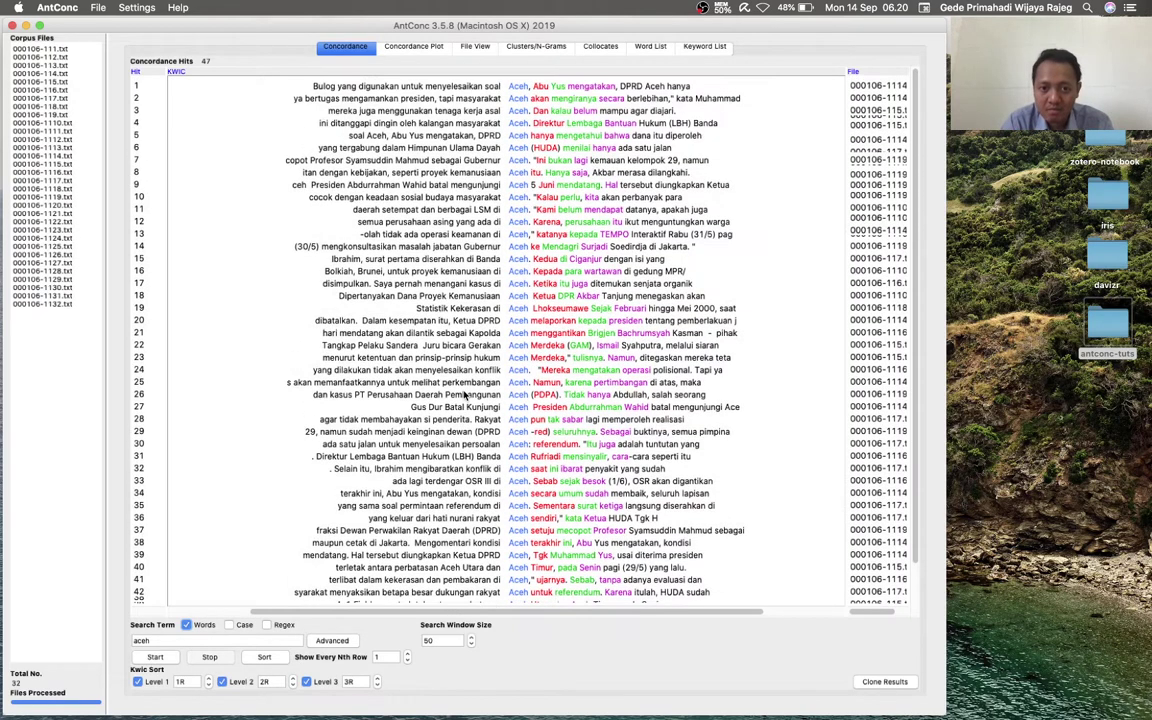
# Check the concordance lines of the keywords jihad and laskar, and return to the keyword list to look through it
pyautogui.press('F7')
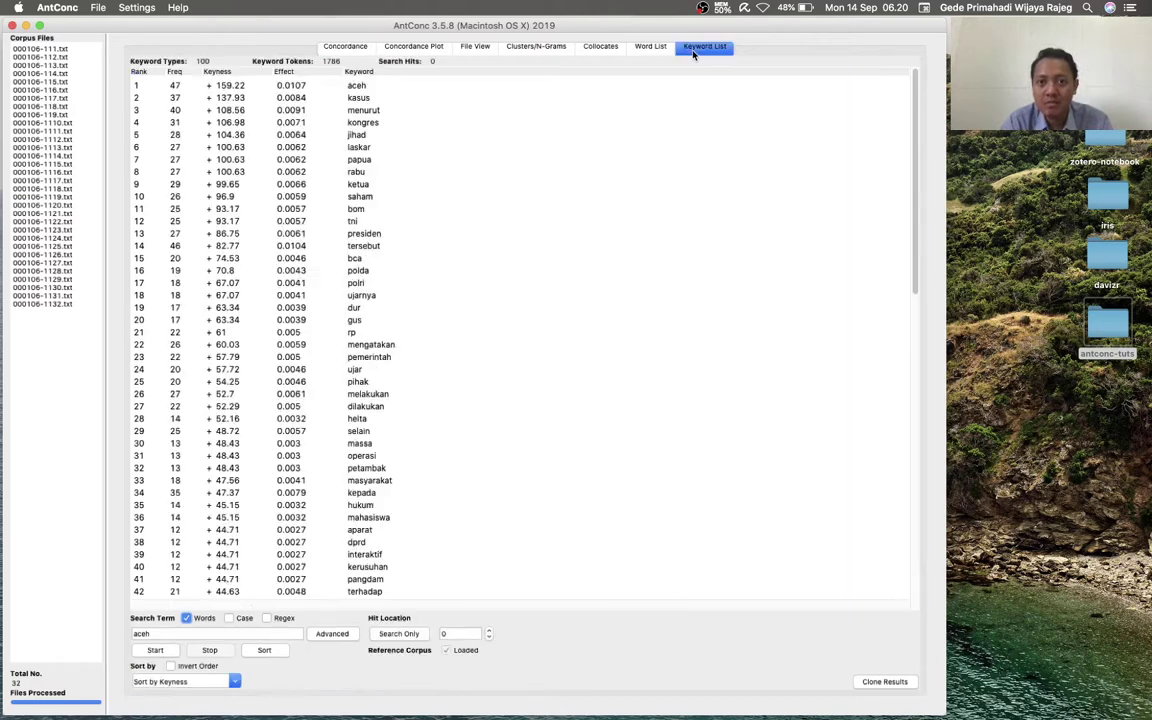
pyautogui.click(352, 134)
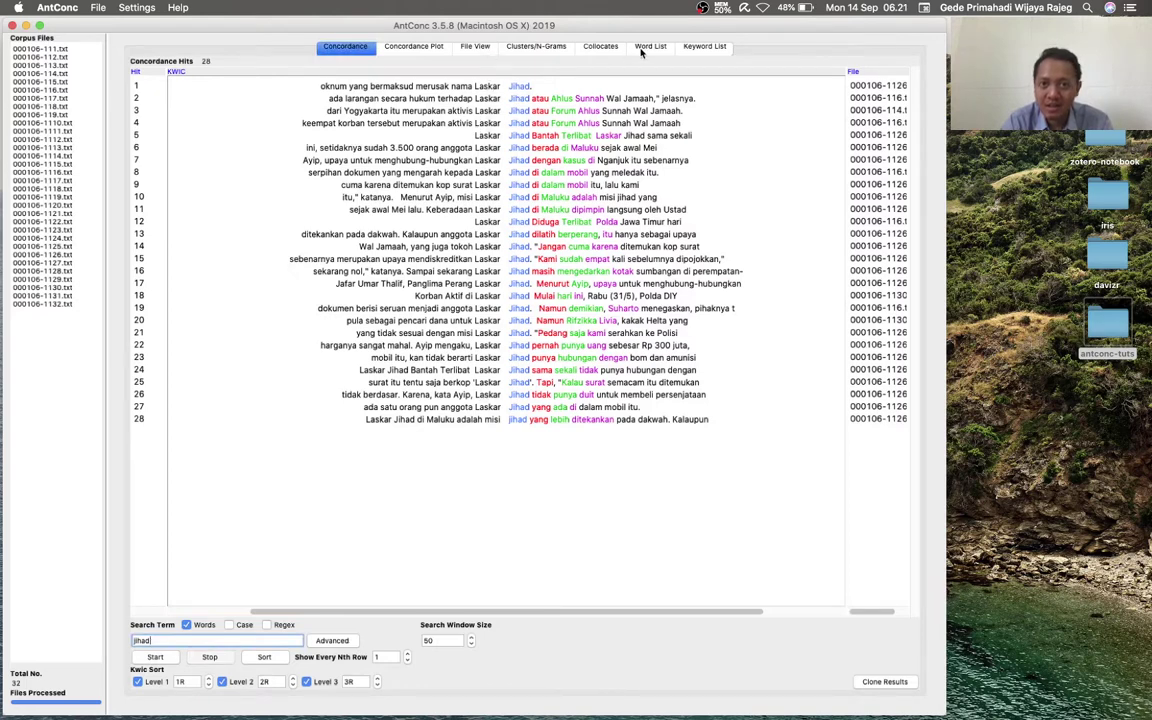
pyautogui.click(702, 46)
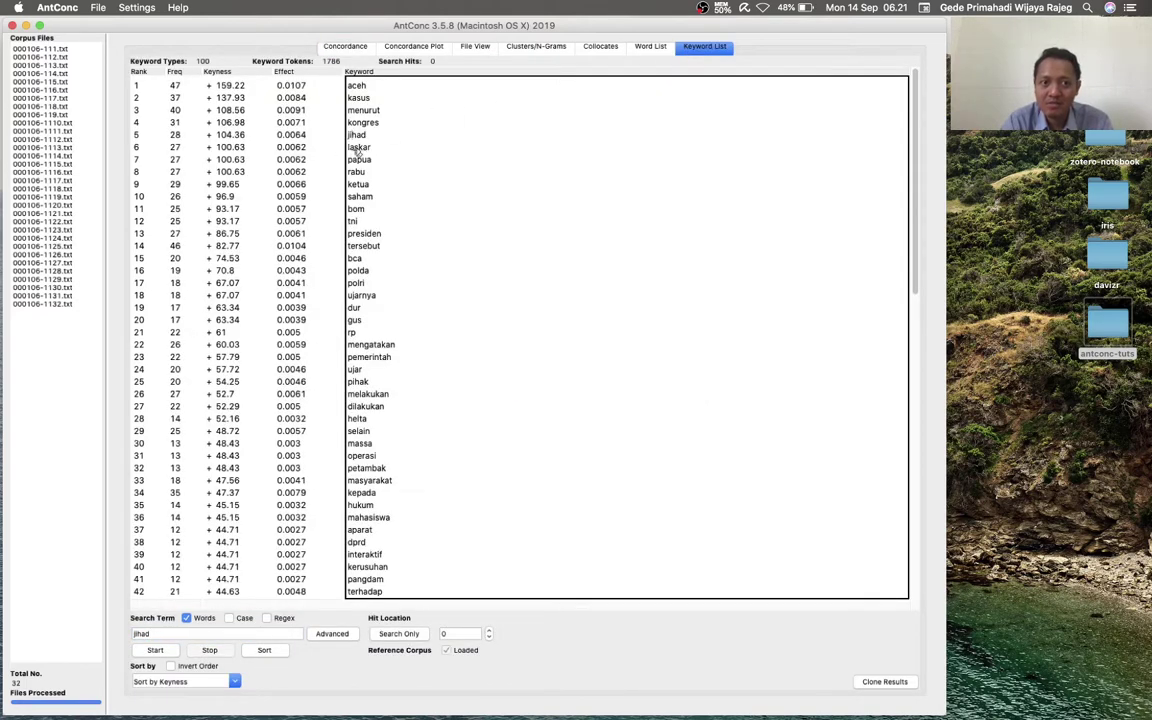
pyautogui.click(359, 148)
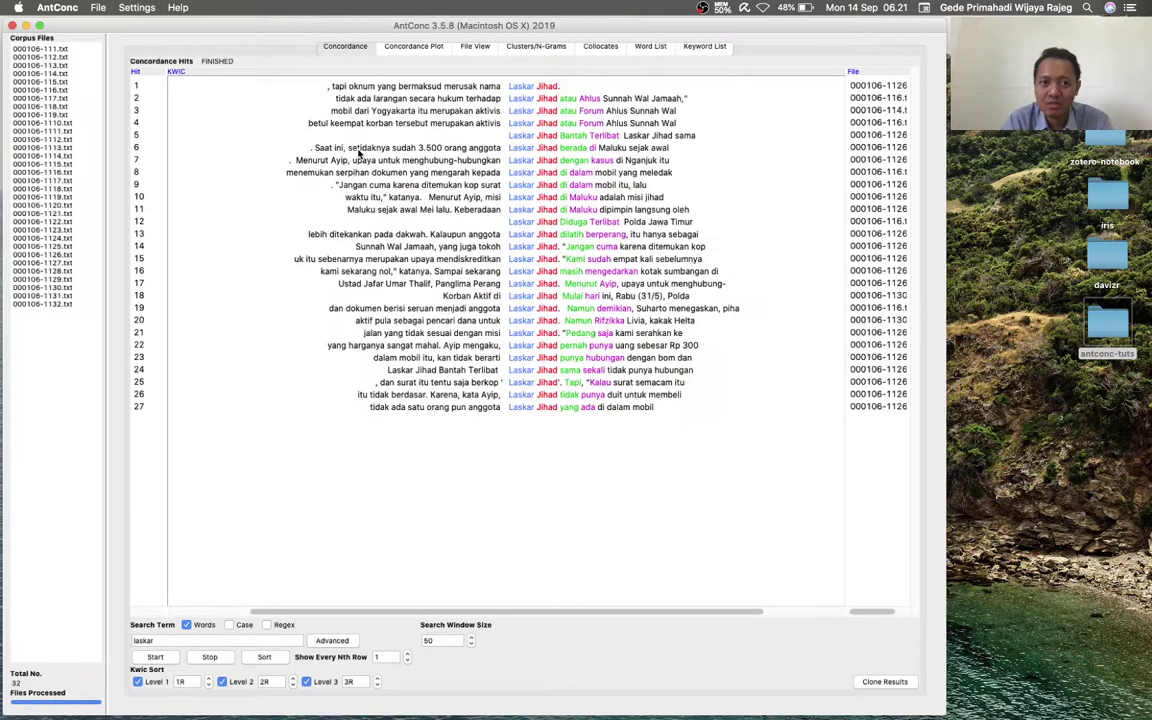
pyautogui.click(704, 47)
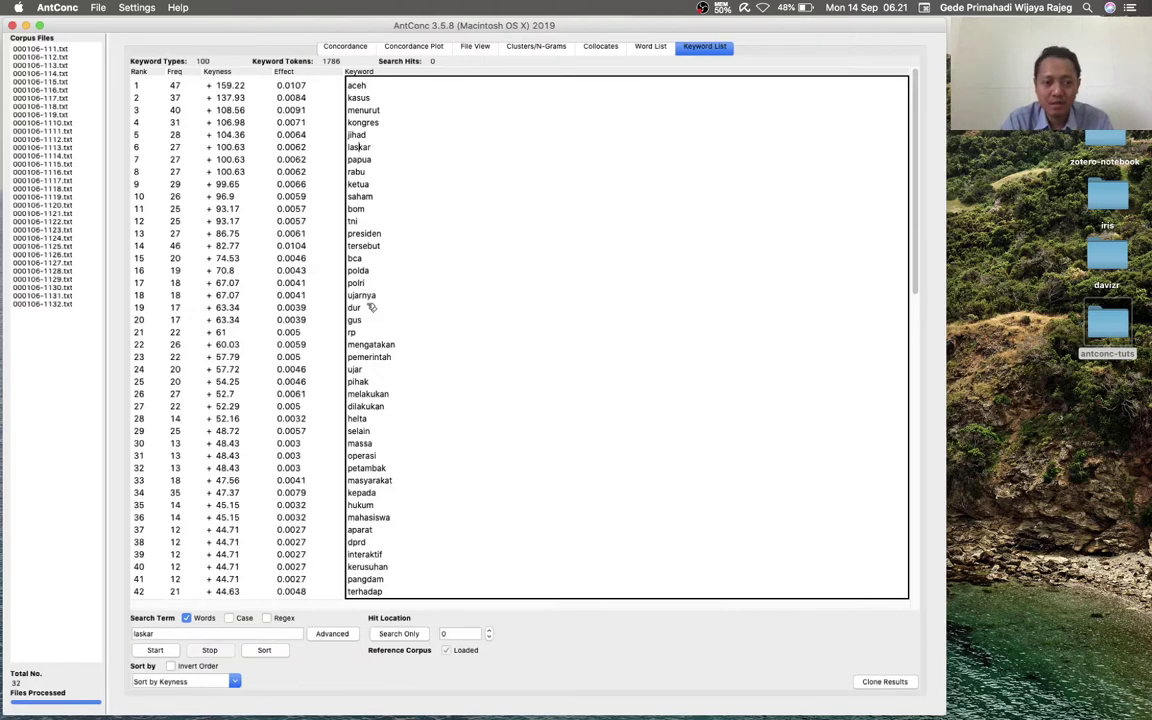
pyautogui.scroll(-5, 371, 308)
pyautogui.scroll(5, 371, 308)
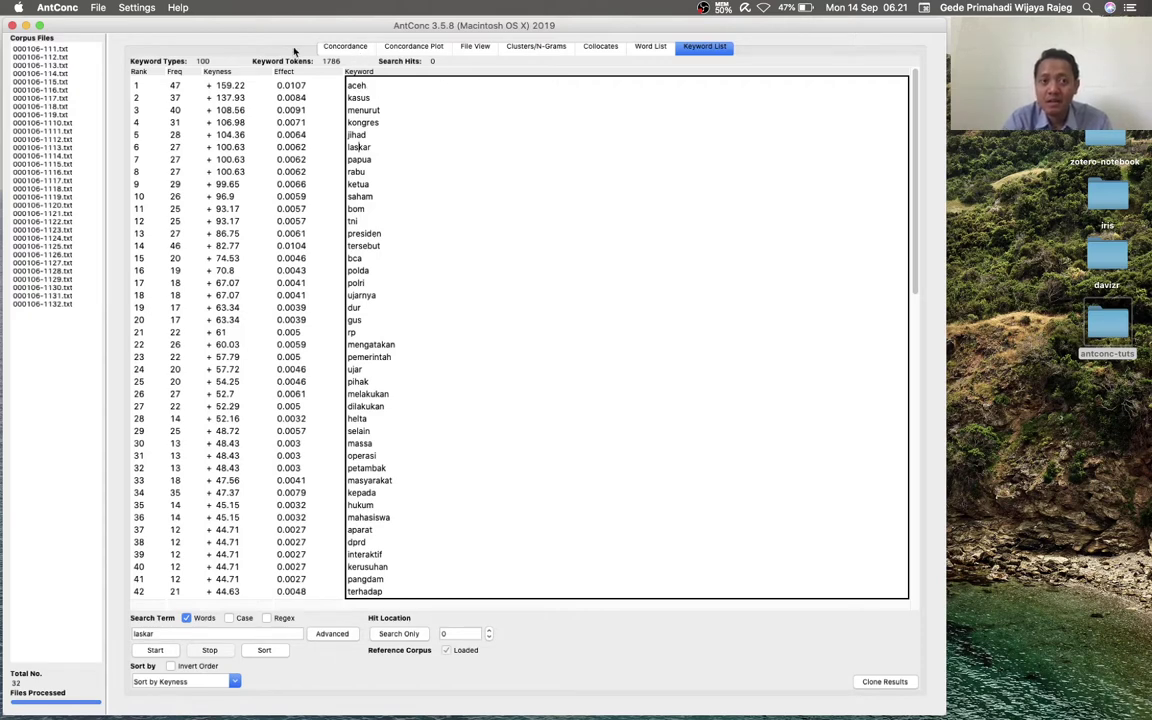
# Enable the display of negative keywords in the keyword list preferences and regenerate the list
pyautogui.click(139, 8)
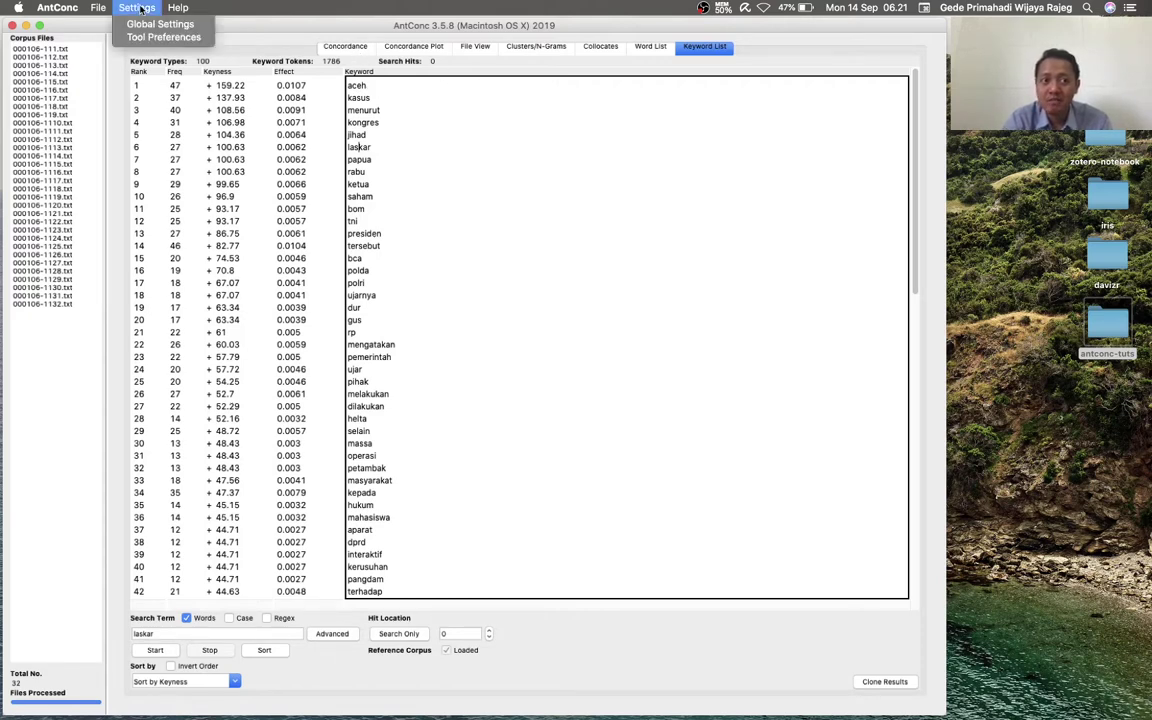
pyautogui.click(151, 40)
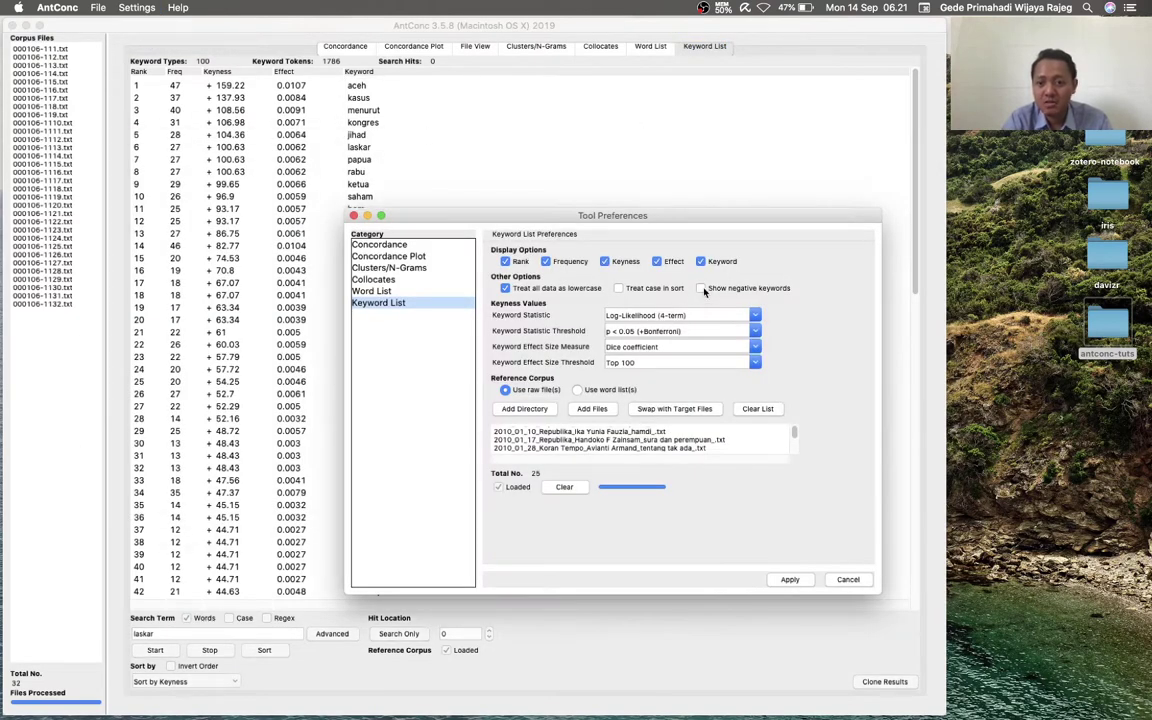
pyautogui.click(701, 289)
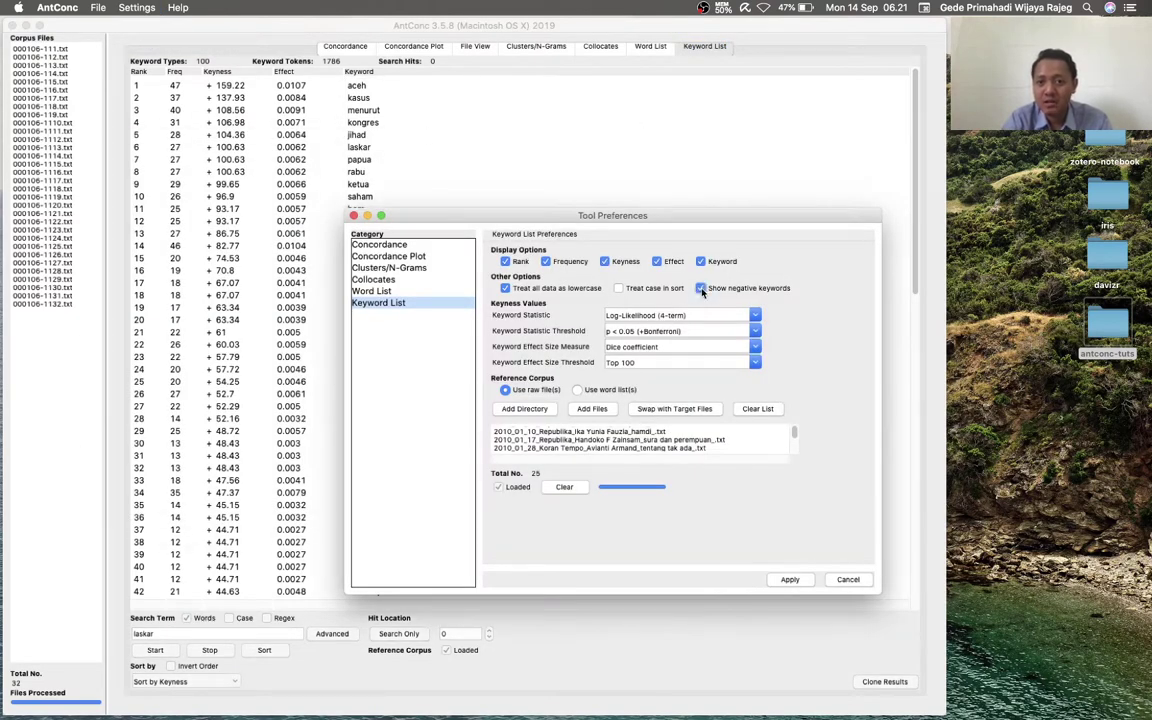
pyautogui.click(789, 579)
pyautogui.scroll(-3, 492, 543)
pyautogui.scroll(-5, 492, 543)
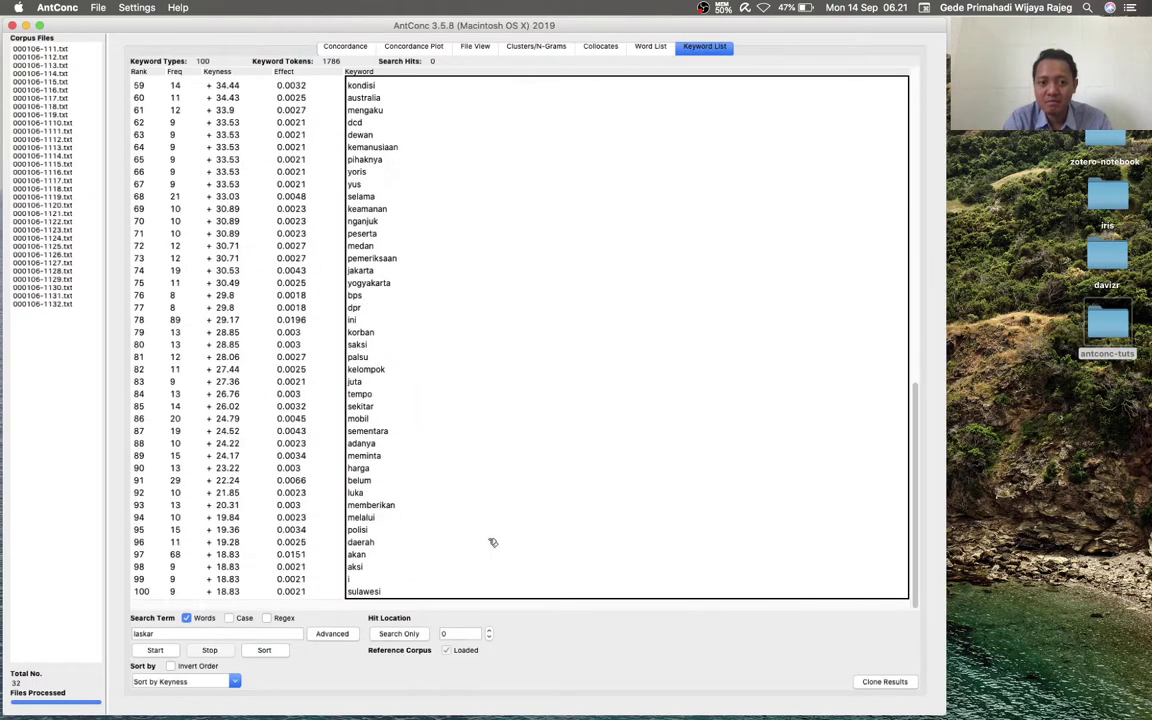
pyautogui.click(155, 650)
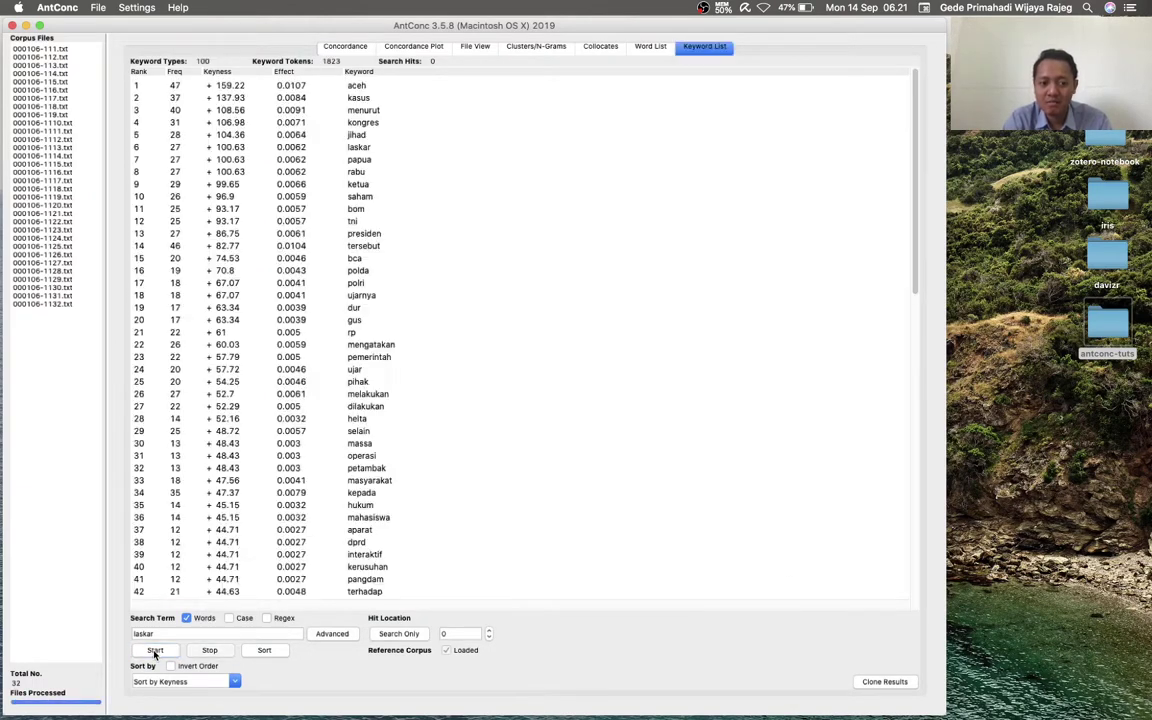
pyautogui.scroll(-8, 380, 458)
pyautogui.scroll(-7, 381, 458)
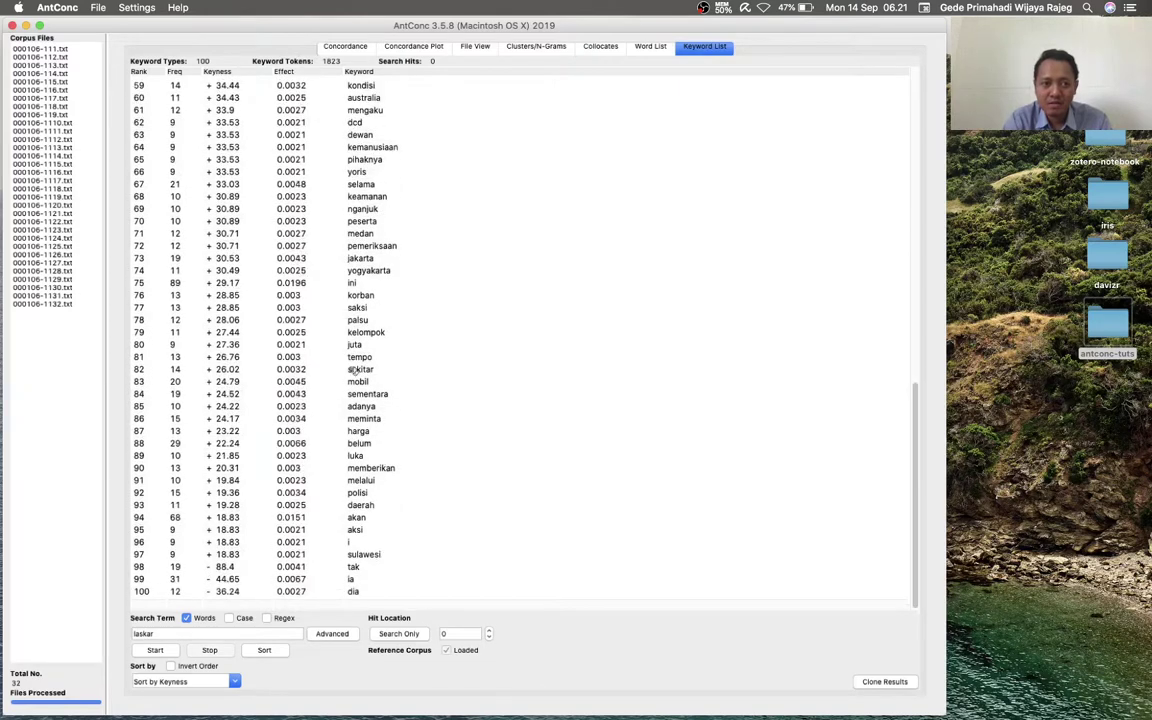
# Set the Keyword Effect Size Threshold to All Values in the keyword list preferences and regenerate the list
pyautogui.click(134, 7)
pyautogui.click(158, 37)
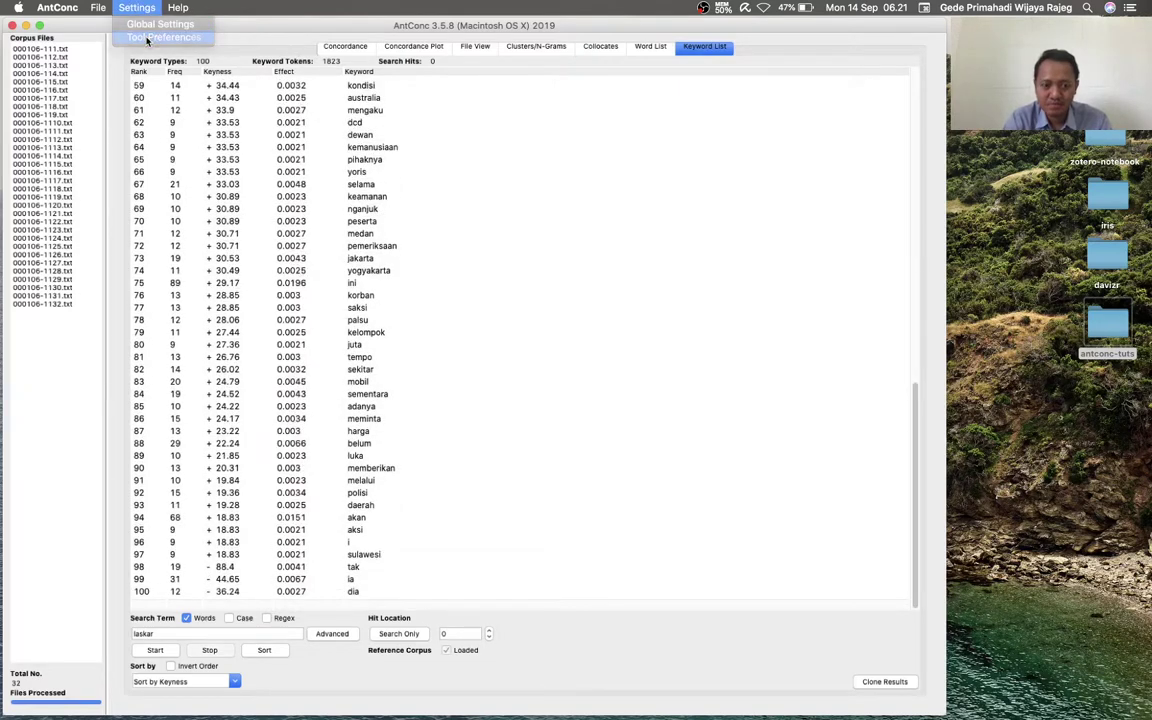
pyautogui.click(612, 362)
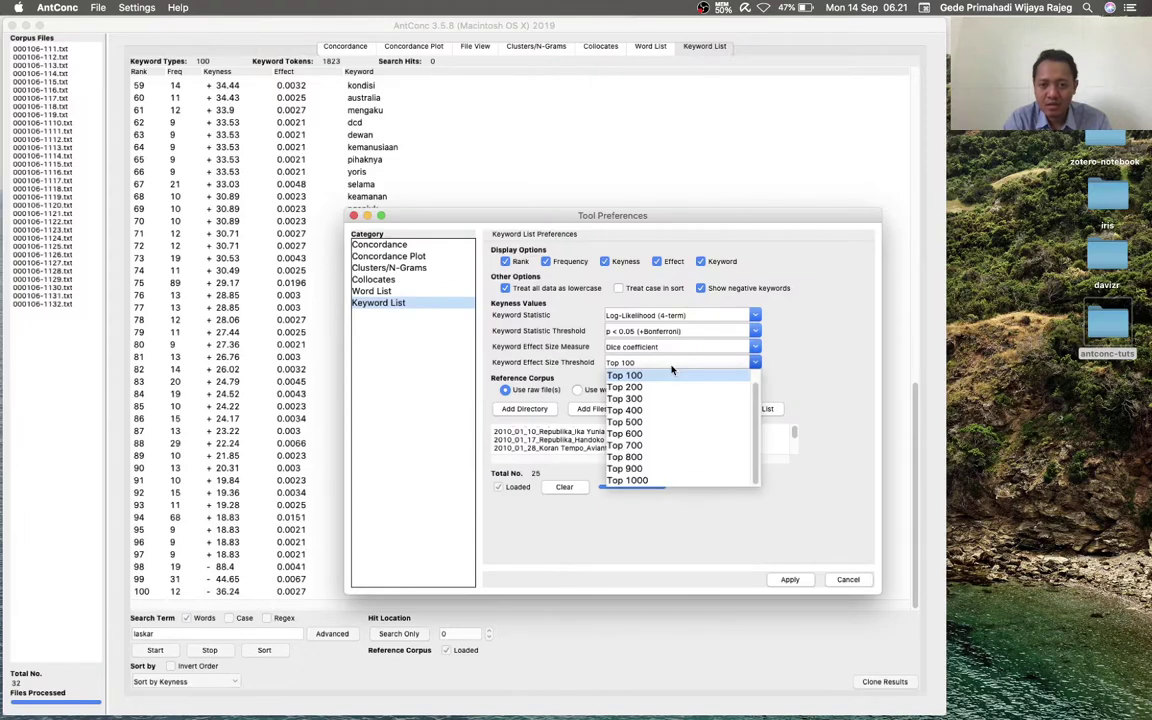
pyautogui.click(625, 375)
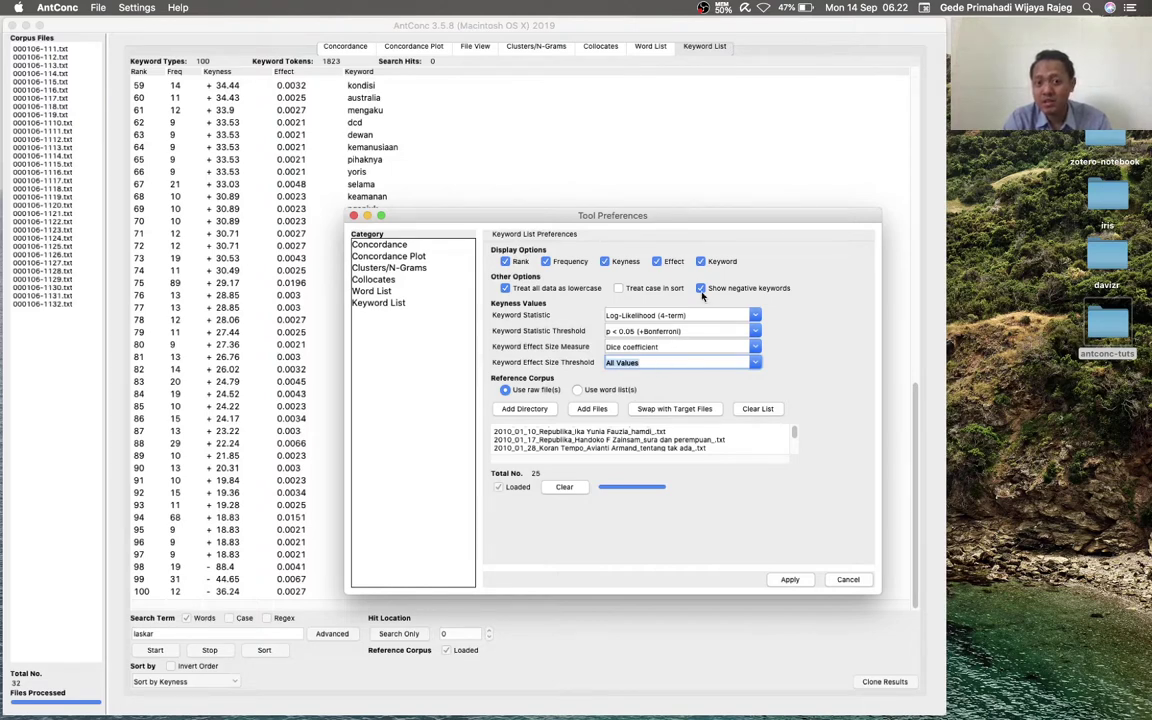
pyautogui.click(790, 579)
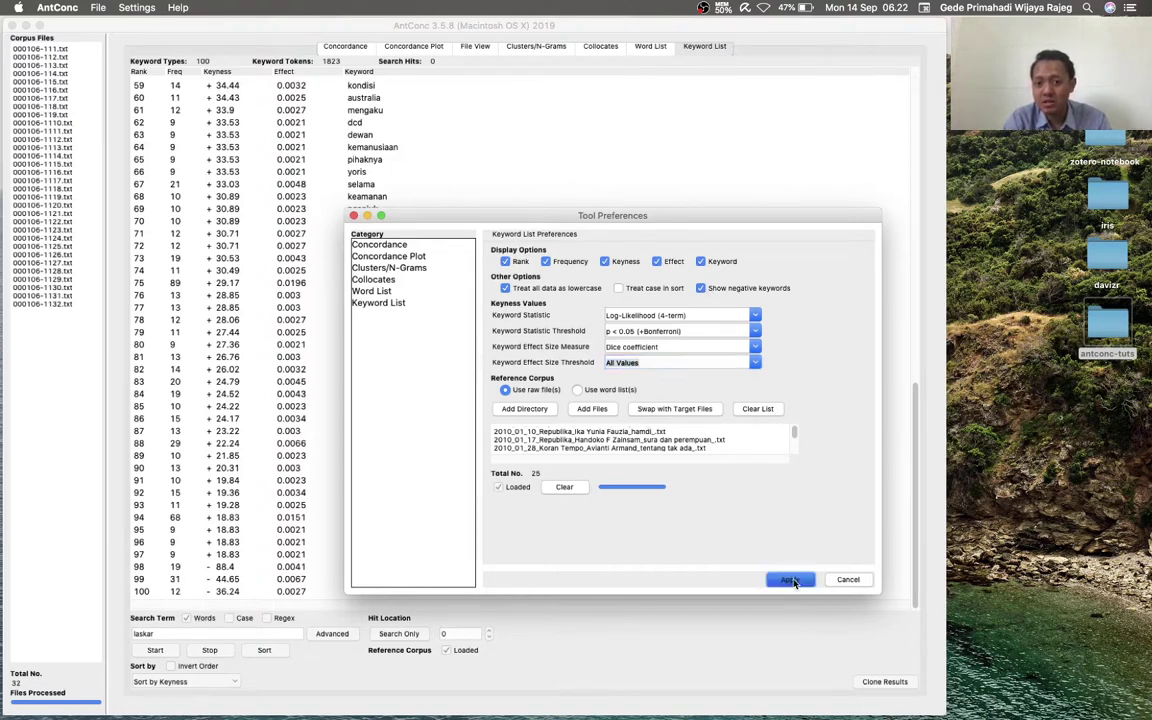
pyautogui.click(153, 652)
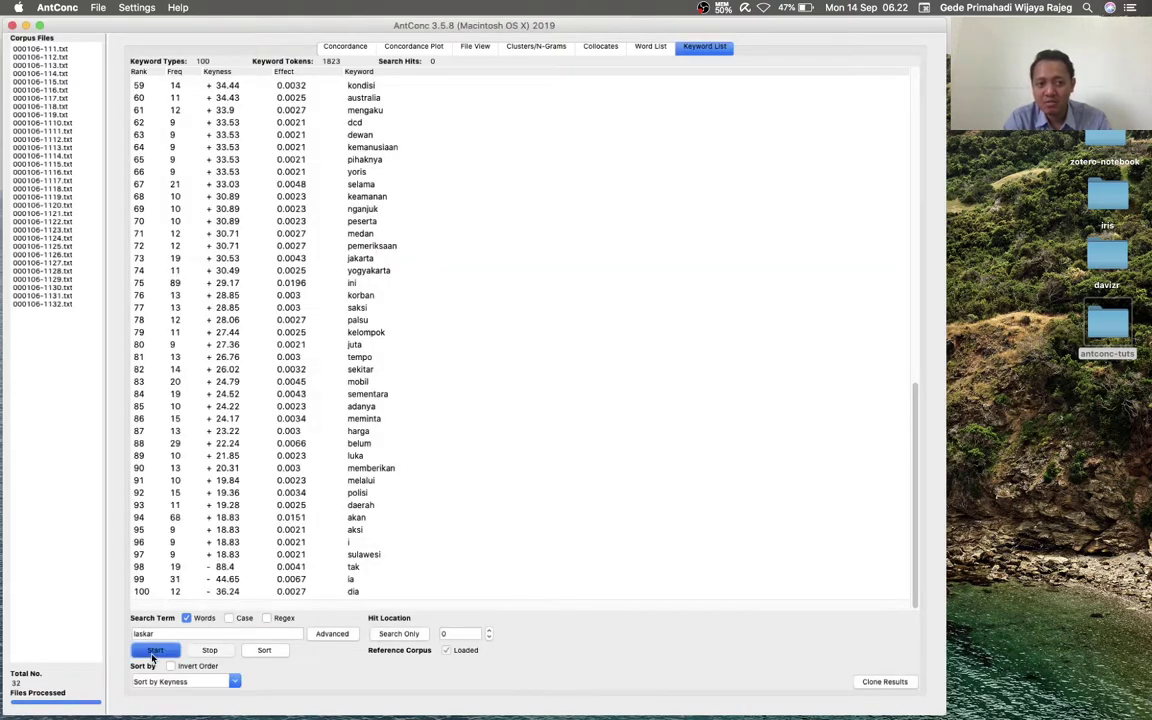
# Examine the negative keywords at the end of the keyword list and view the concordance lines of perempuan
pyautogui.scroll(-20, 254, 432)
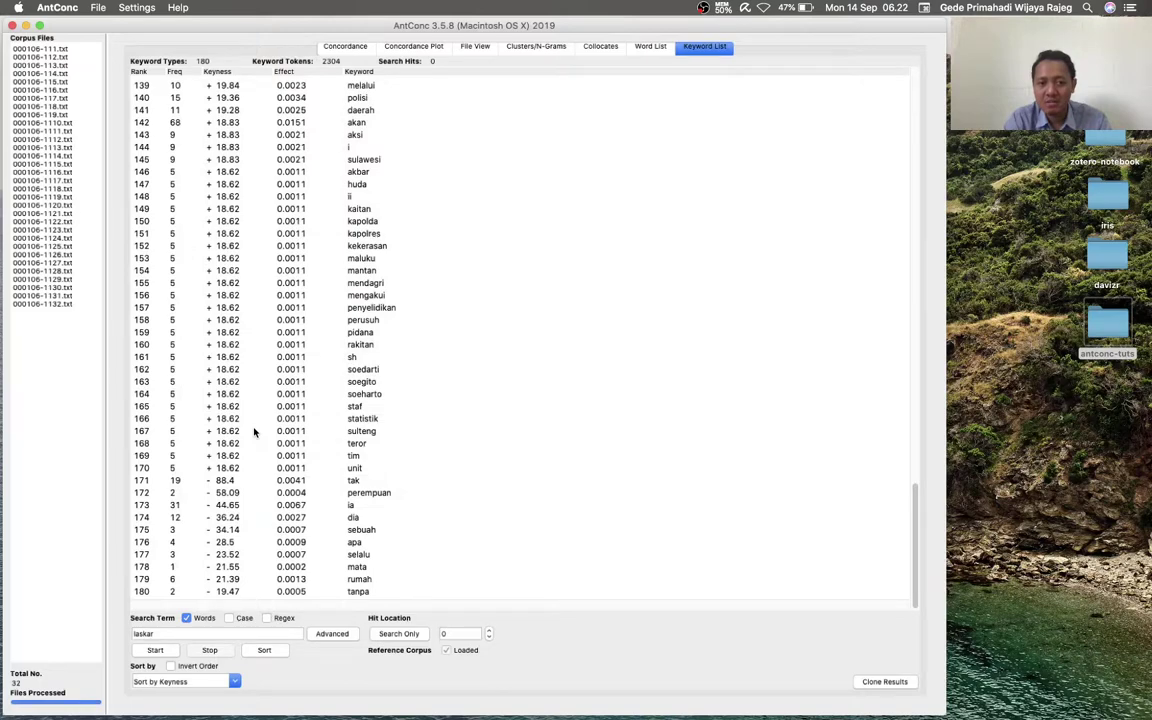
pyautogui.scroll(20, 254, 432)
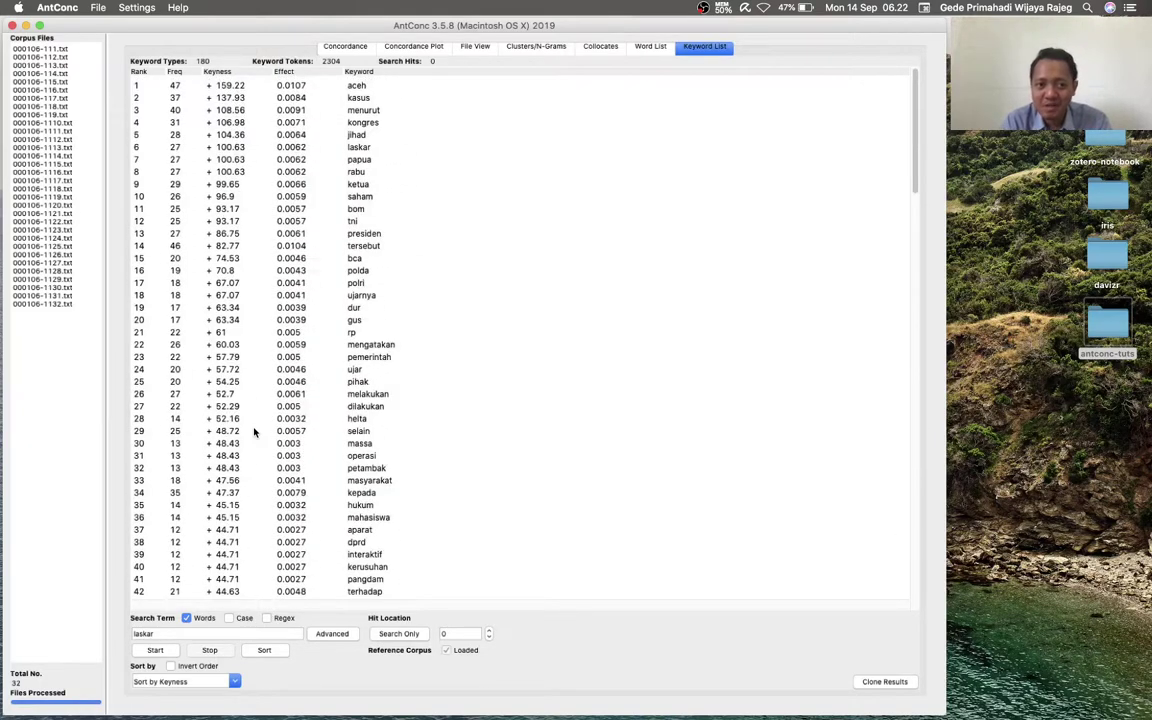
pyautogui.scroll(-20, 254, 432)
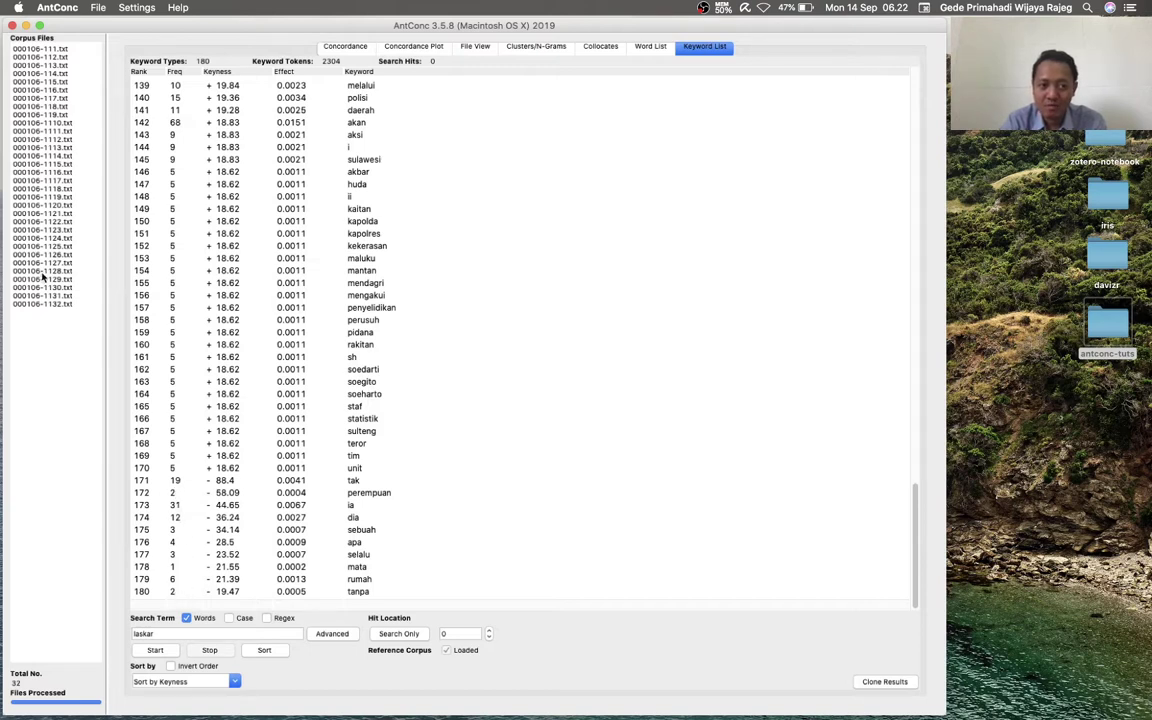
pyautogui.click(368, 492)
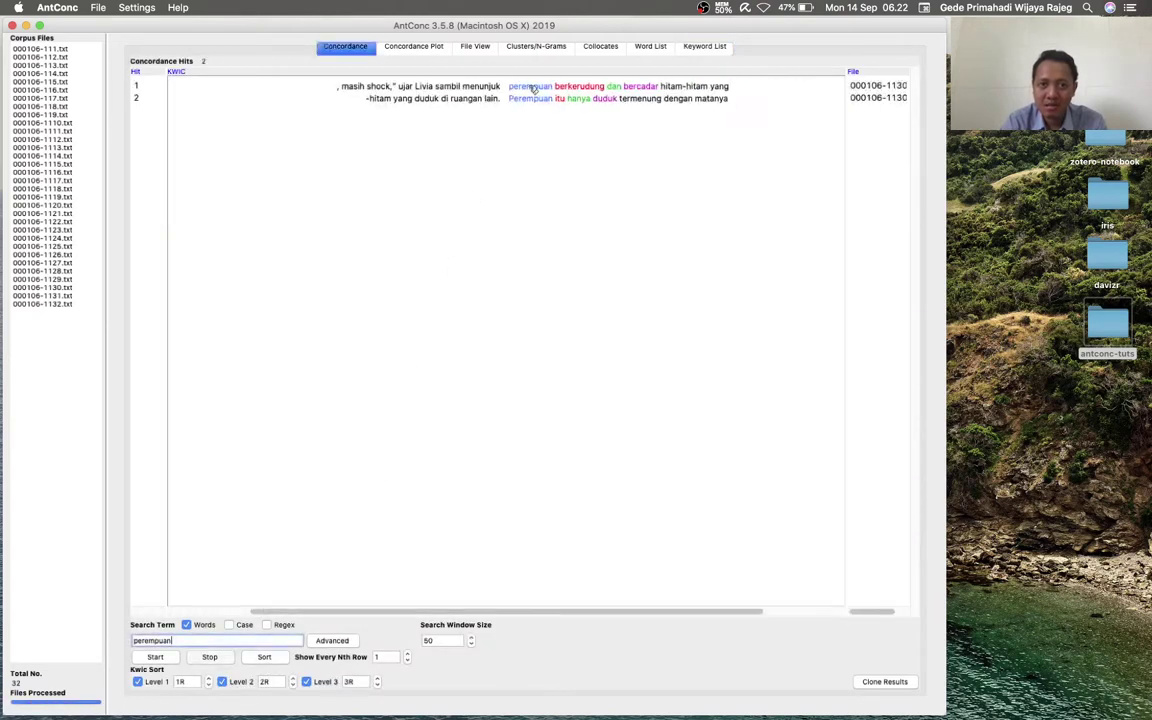
pyautogui.click(690, 46)
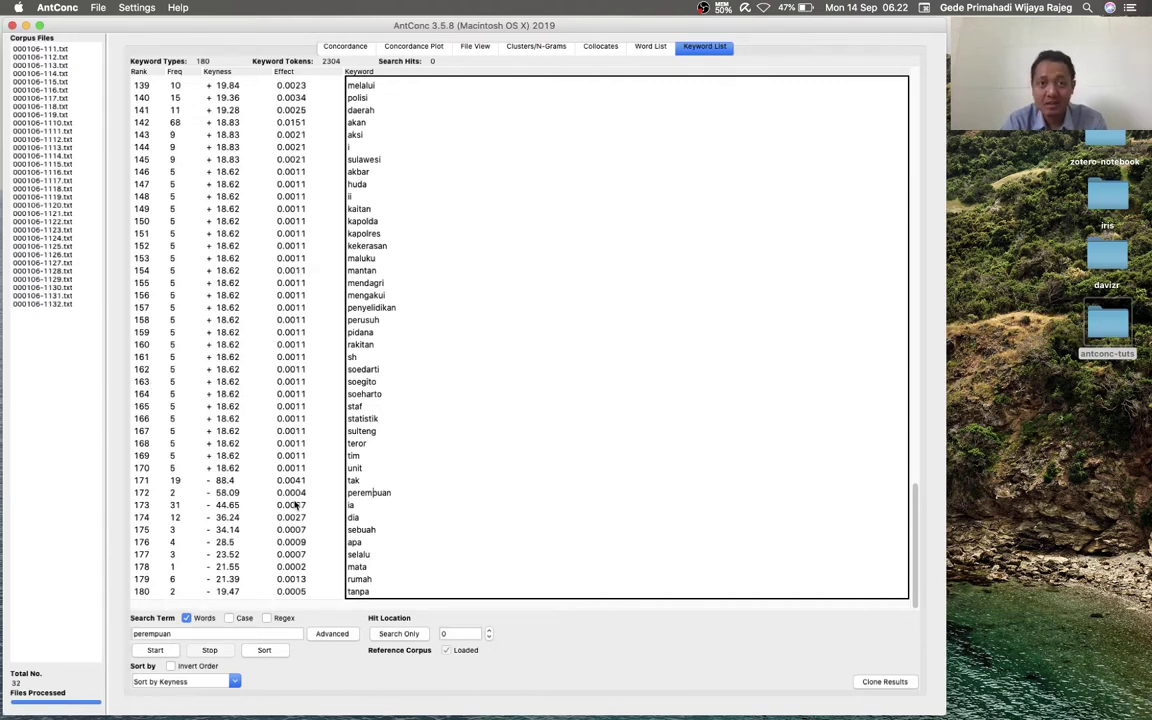
pyautogui.scroll(3, 296, 507)
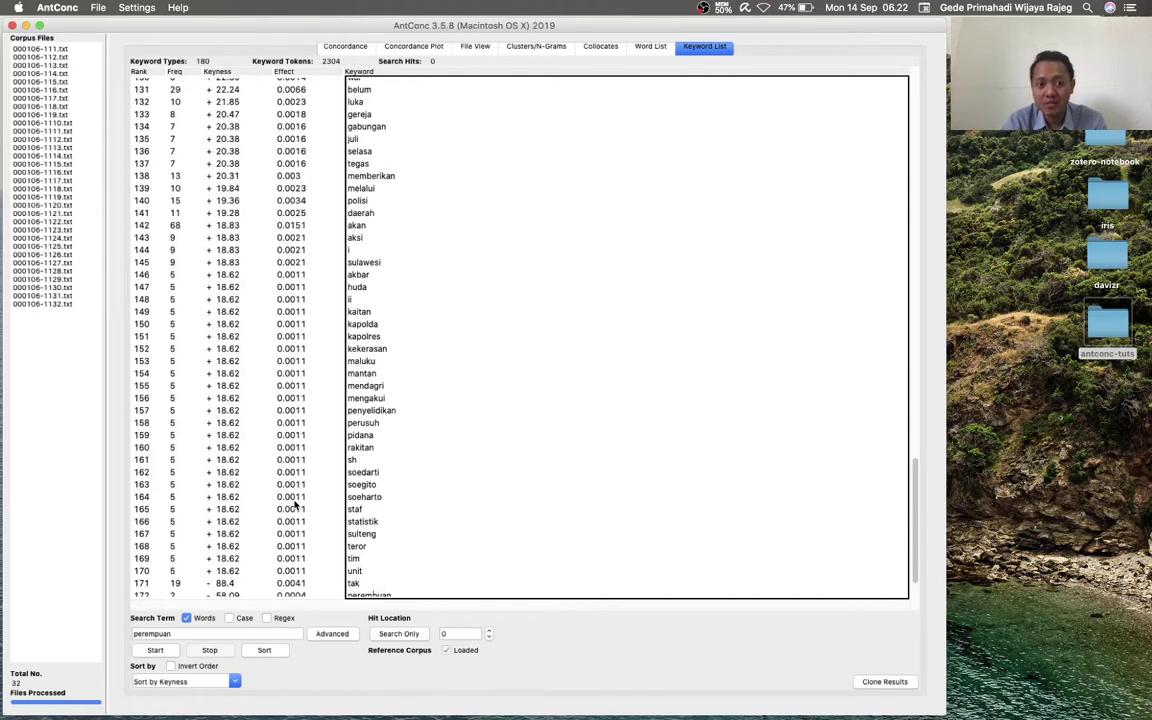
pyautogui.scroll(-3, 296, 507)
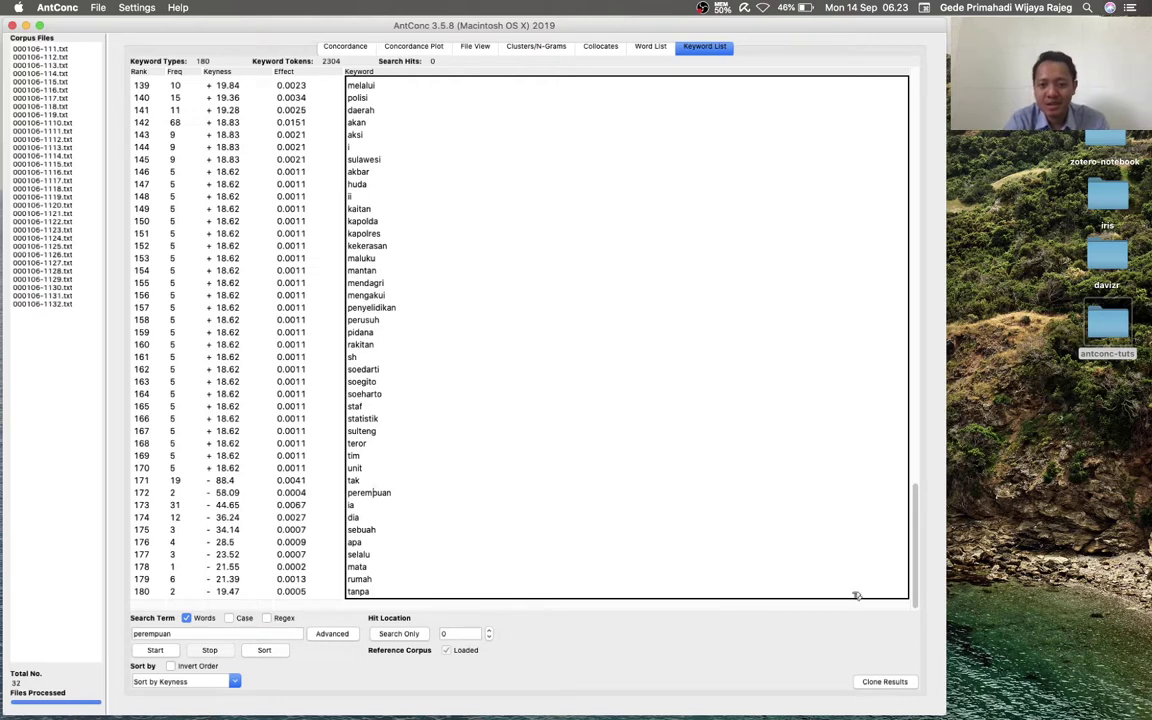
# Select all rows and columns of the keyword list and switch to Finder
pyautogui.press('super+Tab')
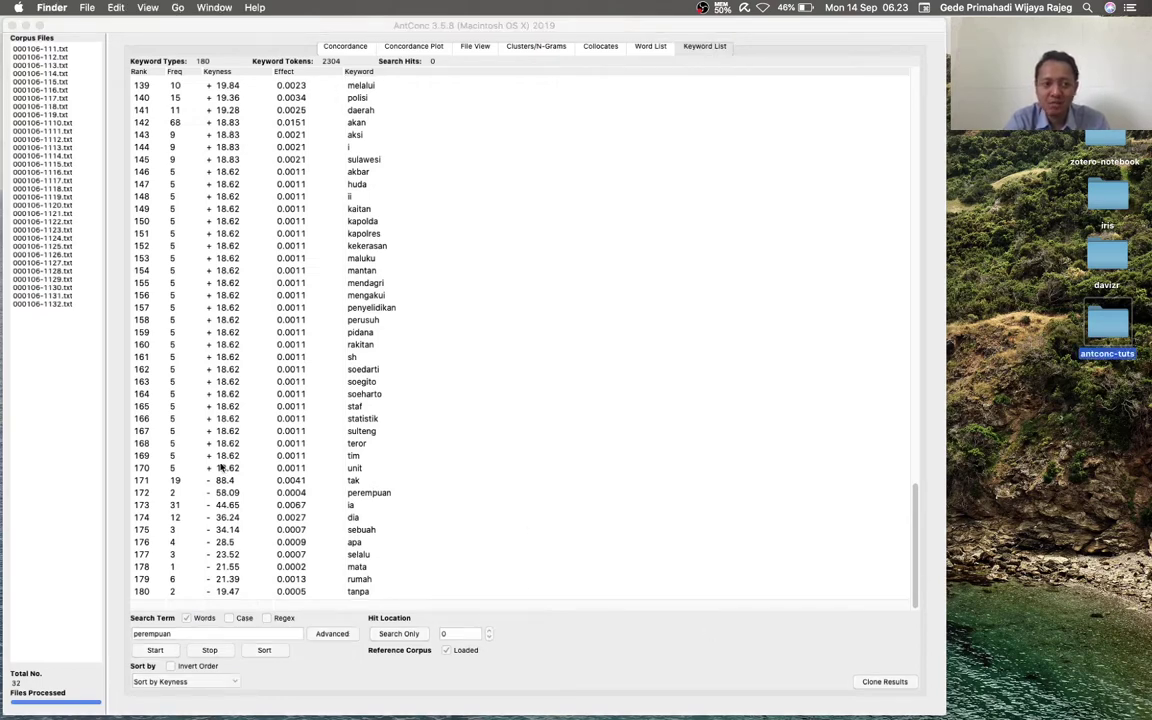
pyautogui.click(221, 466)
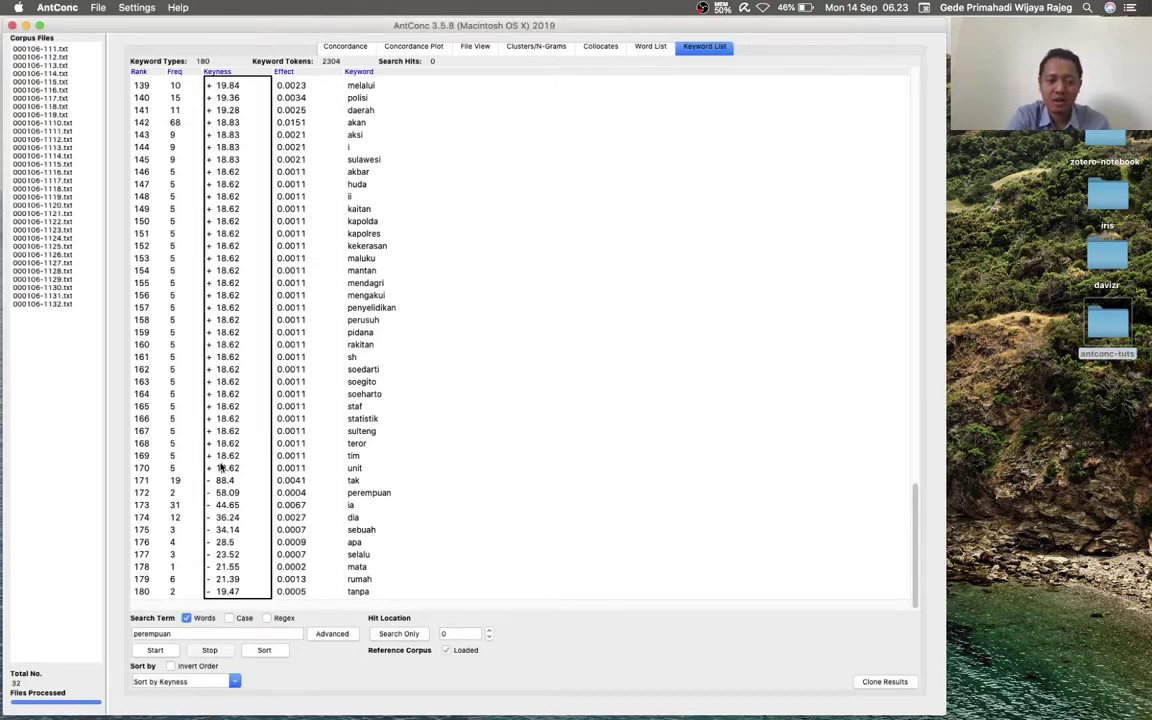
pyautogui.press('super+a')
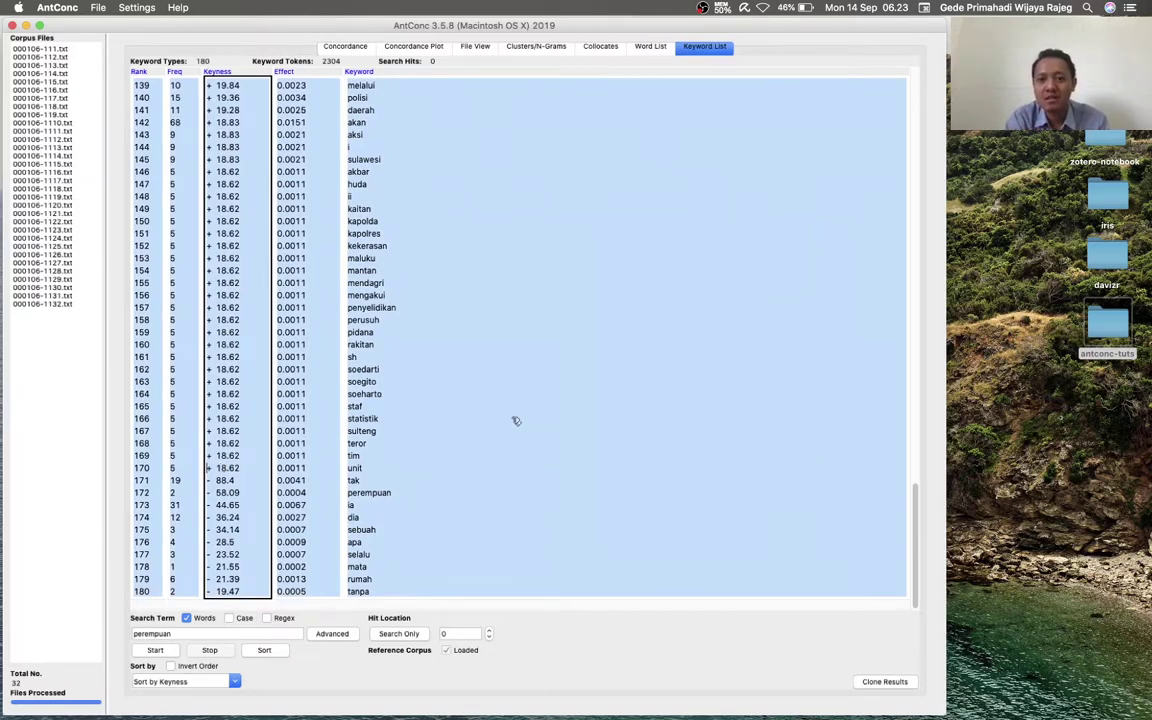
pyautogui.press('super+Tab')
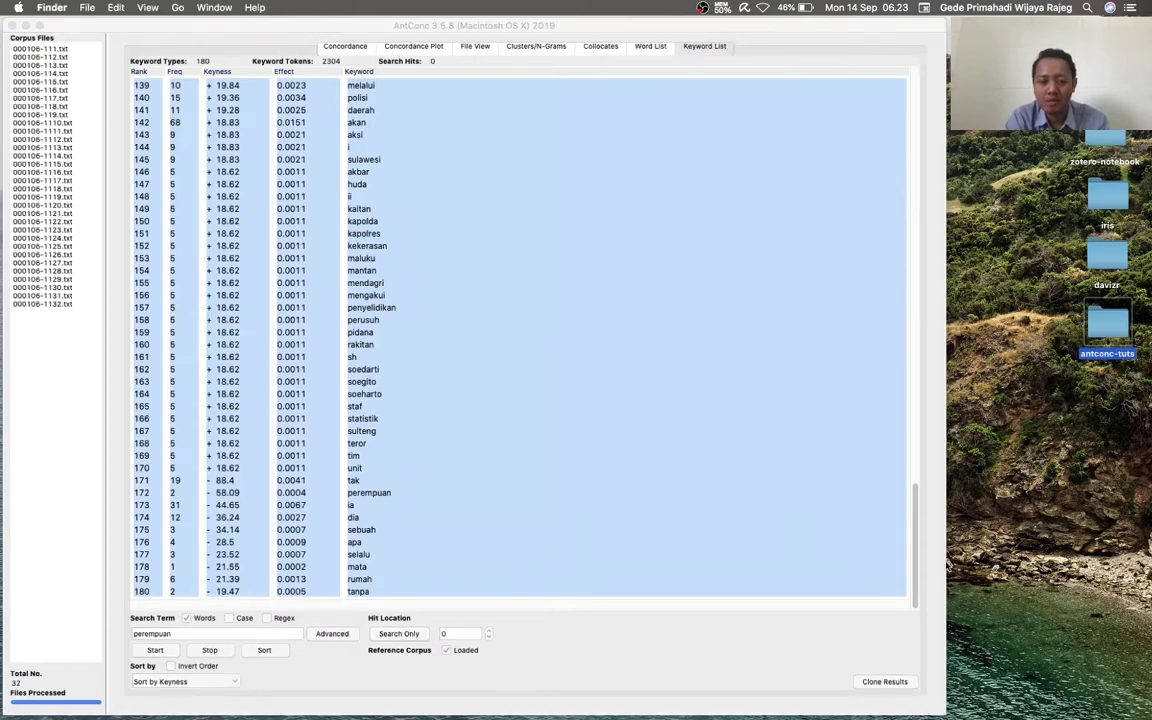